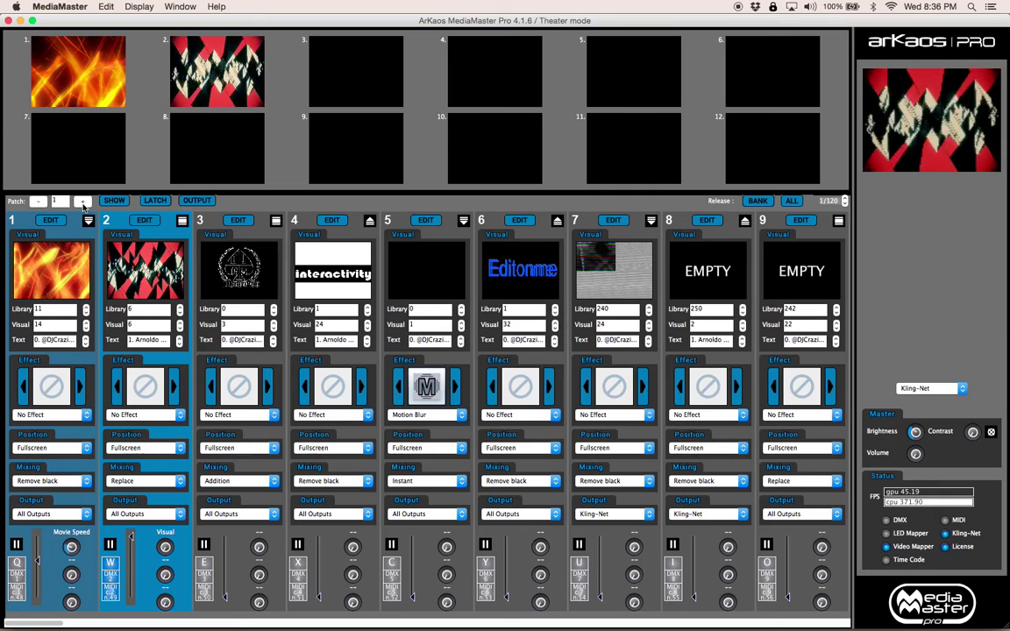
Advance from patch 1 to the next patch.
left_click(80, 202)
Switch between patches 1 and 2, ending on patch 1.
left_click(39, 202)
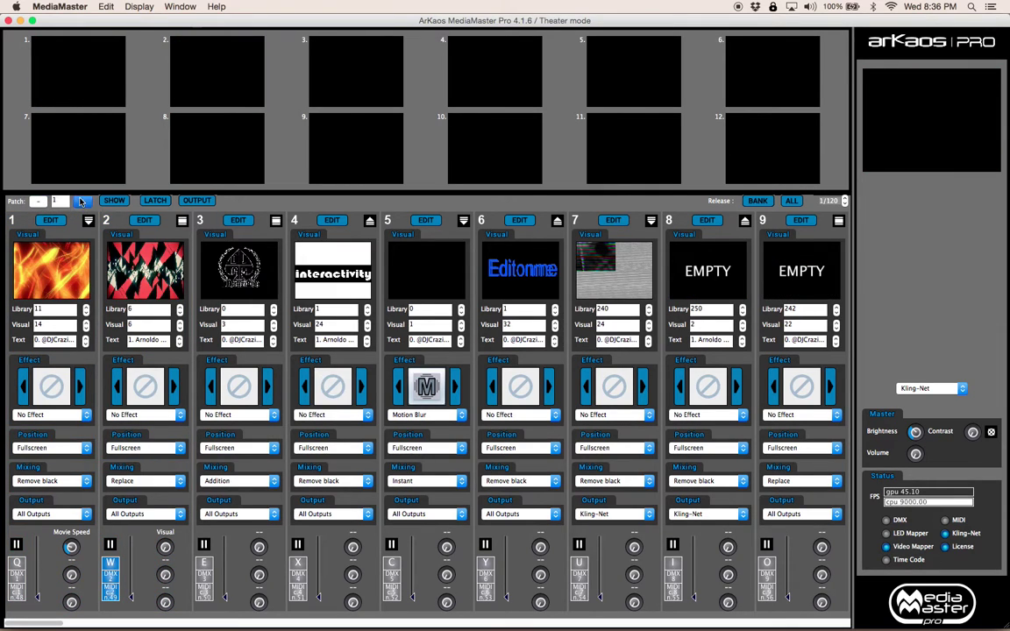
left_click(81, 202)
left_click(39, 202)
Step the layer view forward through the layers, then back to layer 1.
left_click(844, 202)
left_click(845, 199)
left_click(845, 202)
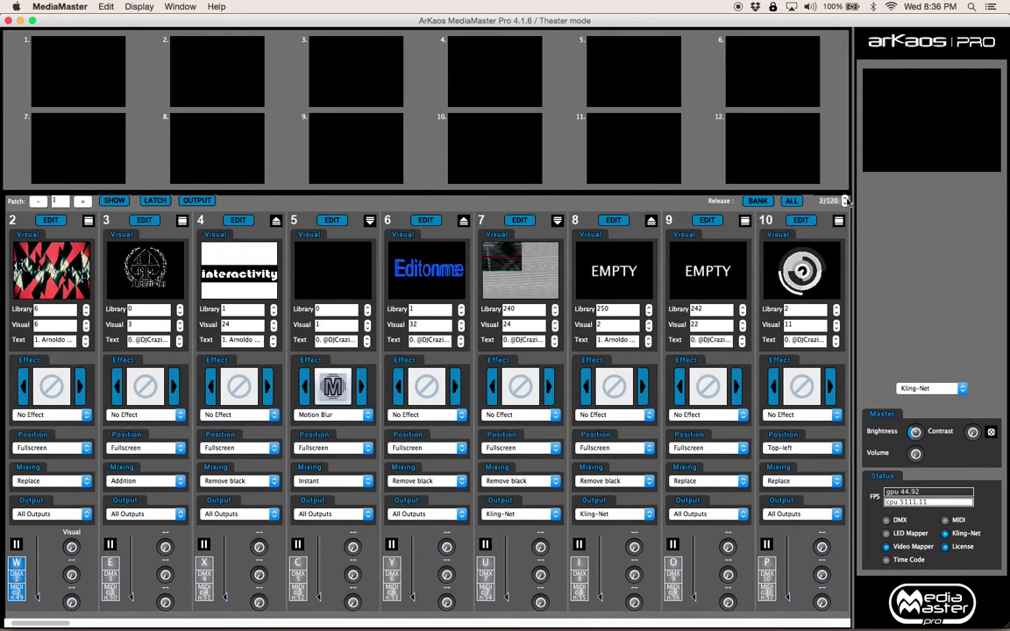
left_click(846, 202)
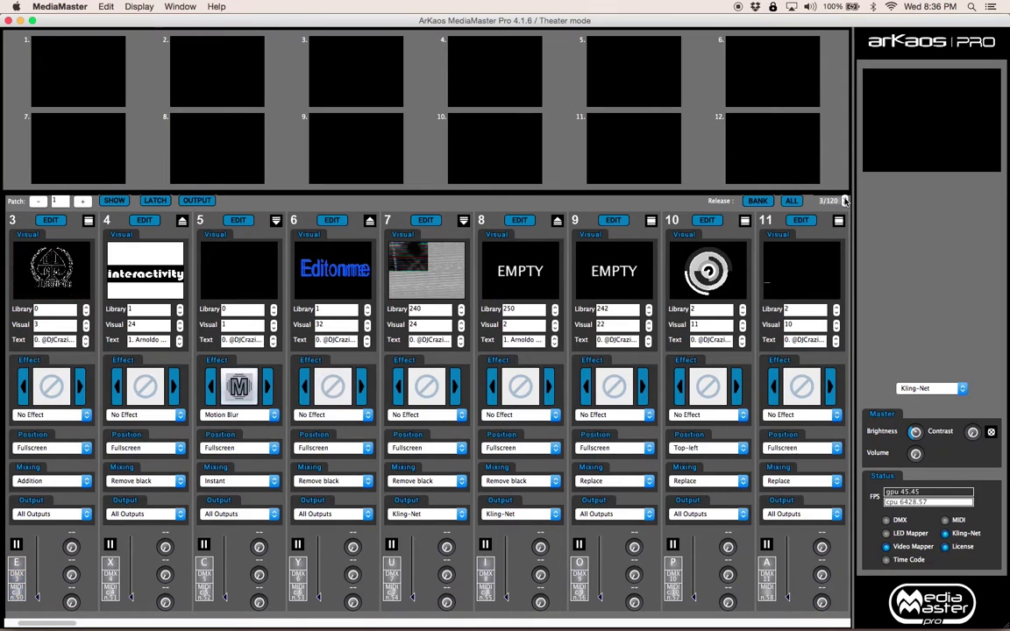
left_click(845, 202)
left_click(845, 202)
left_click(845, 202)
left_click(846, 202)
left_click(846, 202)
left_click(846, 202)
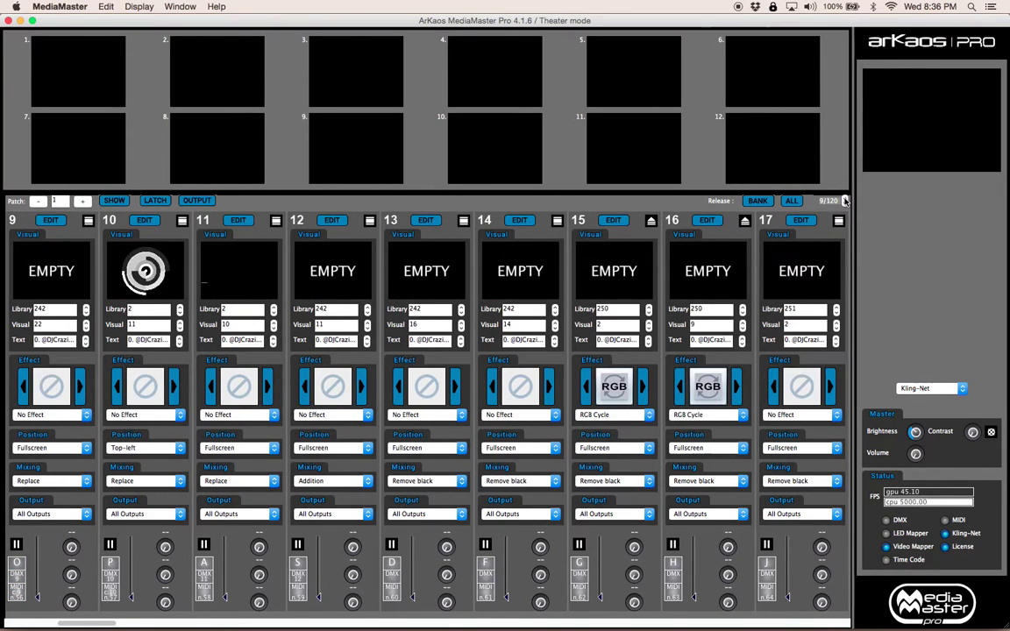
left_click(846, 202)
left_click(845, 202)
left_click(846, 200)
left_click(846, 200)
left_click(846, 204)
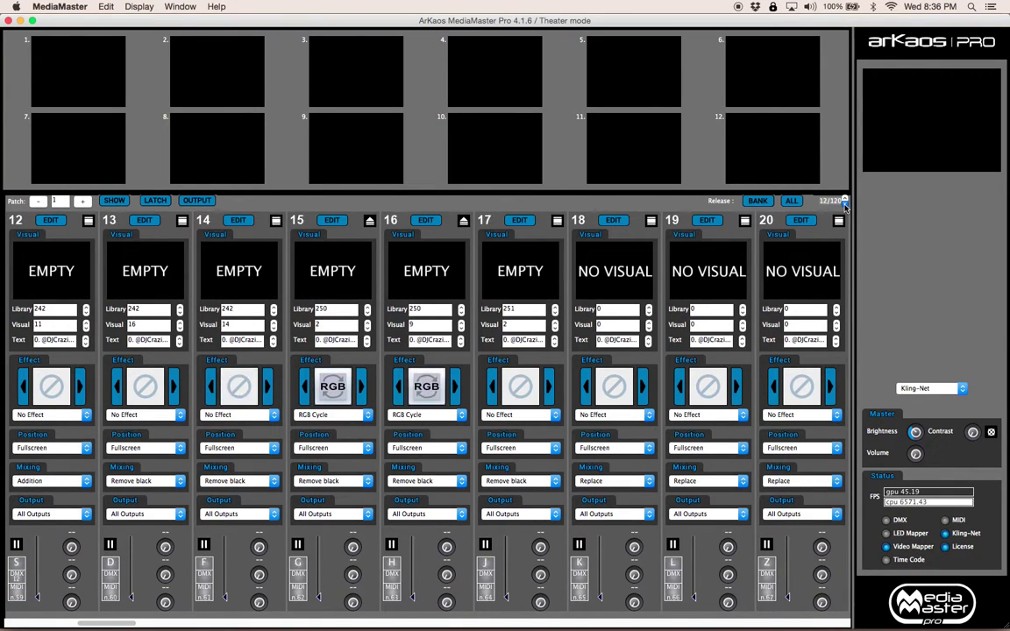
left_click(845, 204)
left_click(845, 204)
left_click(846, 205)
left_click(845, 204)
left_click(846, 205)
left_click(846, 204)
left_click(845, 204)
left_click(845, 204)
left_click(846, 204)
left_click(846, 205)
left_click(846, 205)
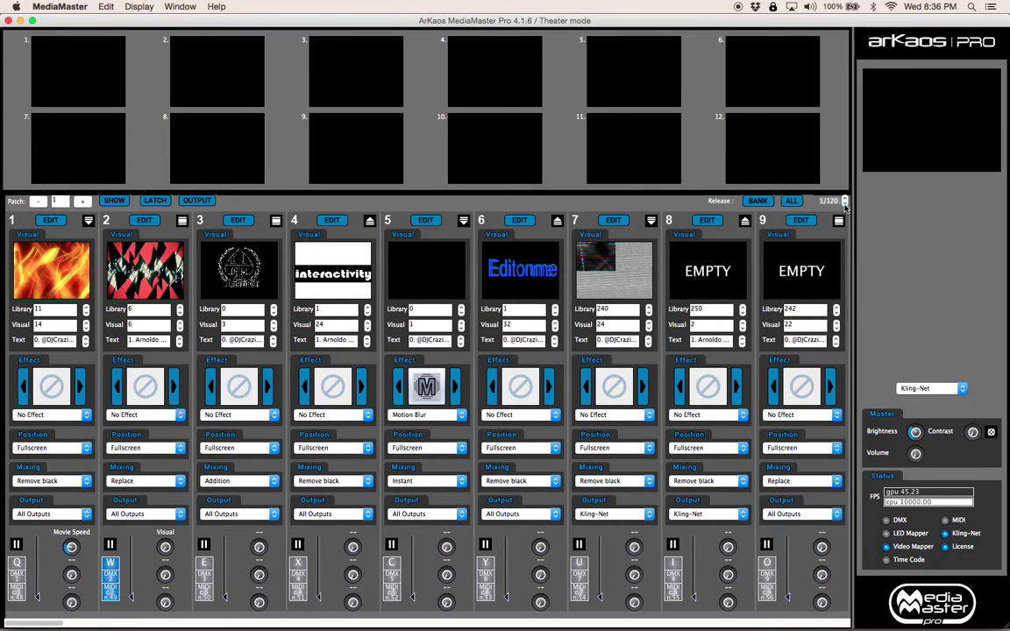
Browse up through patches 2, 3 and 4, then return to patch 1.
left_click(82, 201)
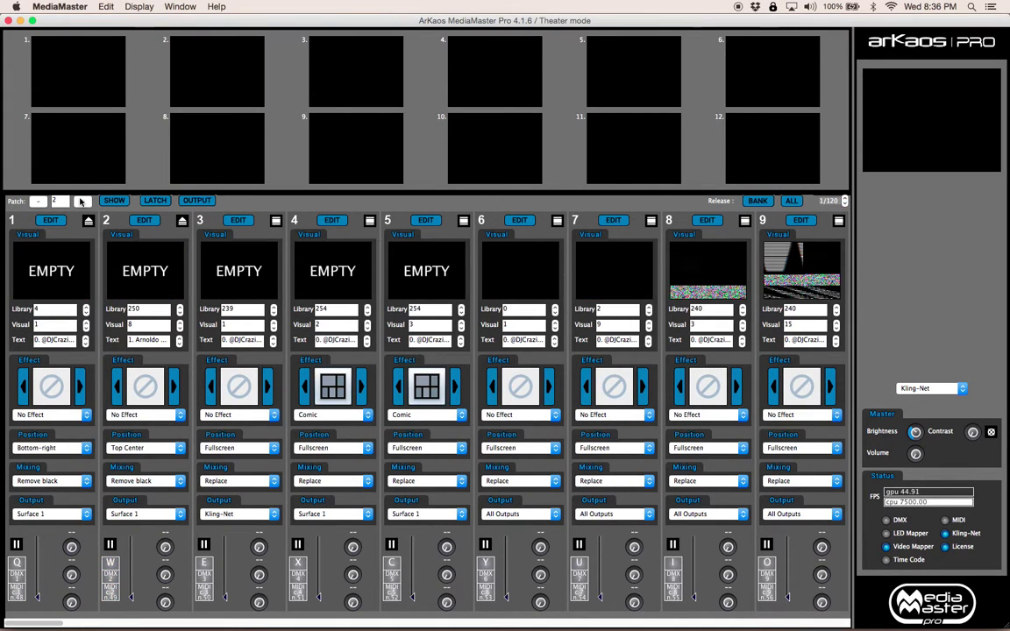
left_click(38, 201)
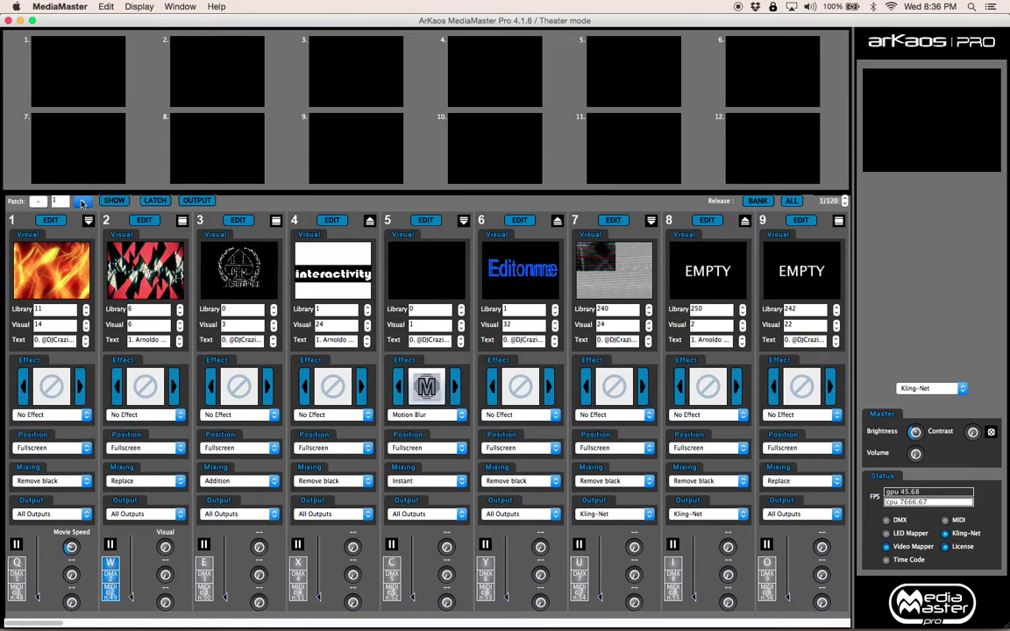
left_click(82, 201)
key("Up")
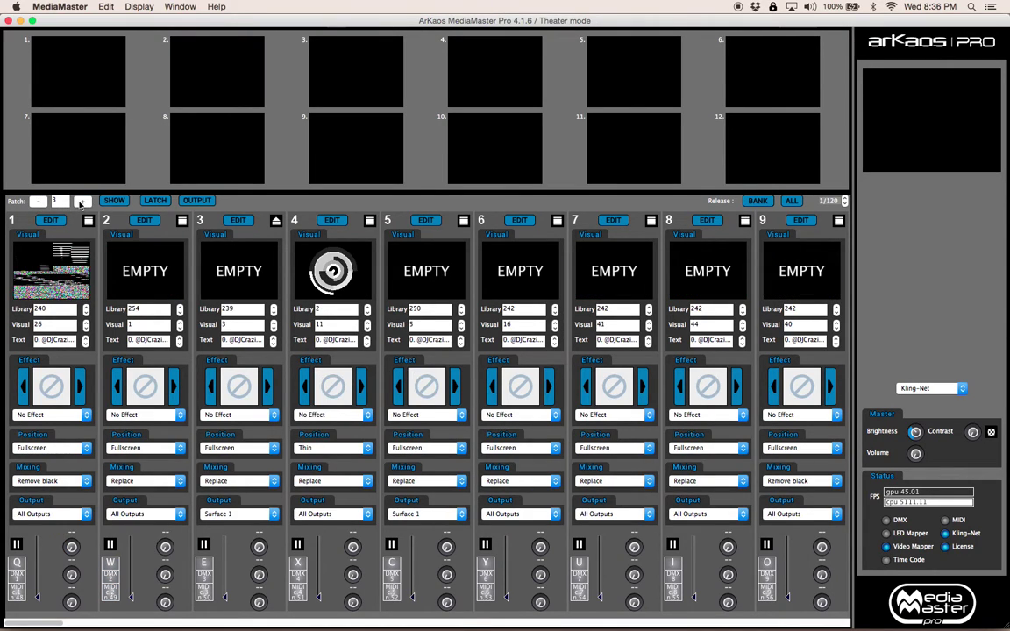
key("Up")
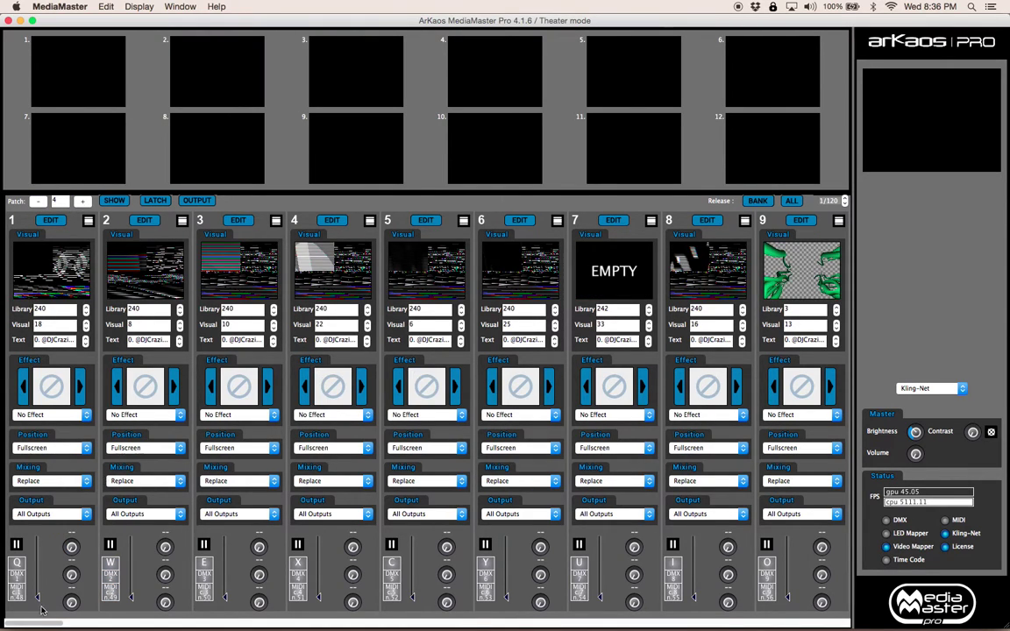
mouse_move(34, 625)
left_mouse_down()
mouse_move(60, 625)
mouse_move(33, 625)
left_mouse_up()
left_click(35, 201)
left_click(35, 200)
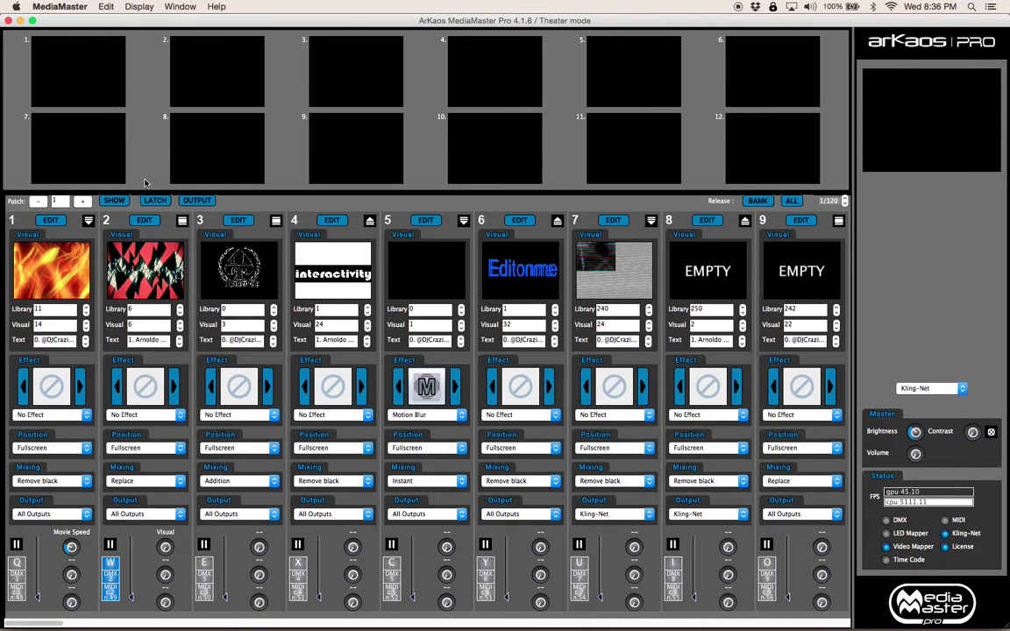
Review the SHOW settings, enable LATCH, and toggle layer 1's fire visual with Q.
left_click(113, 202)
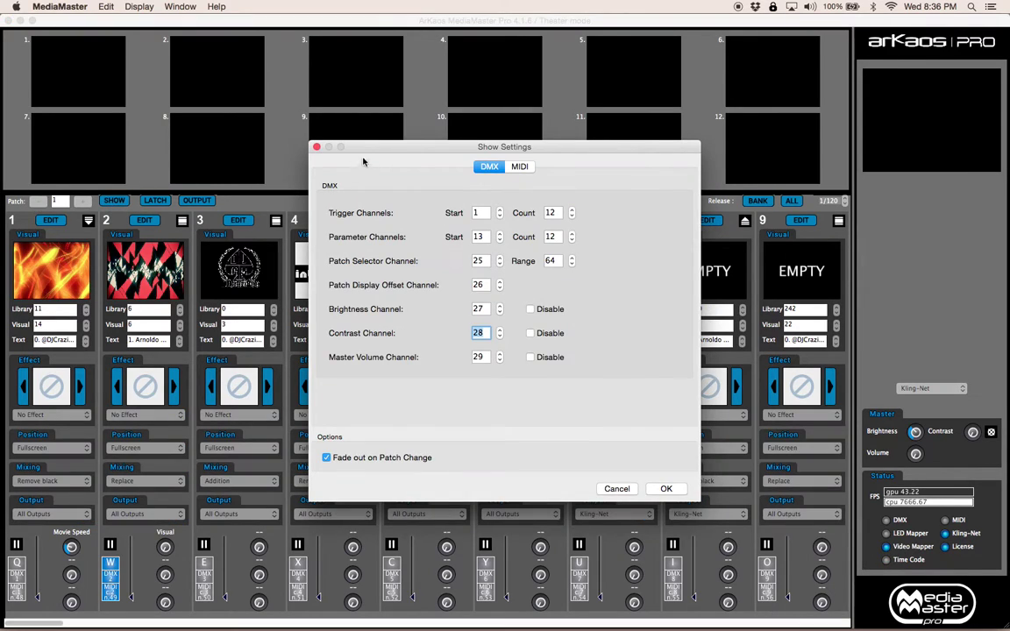
left_click(287, 141)
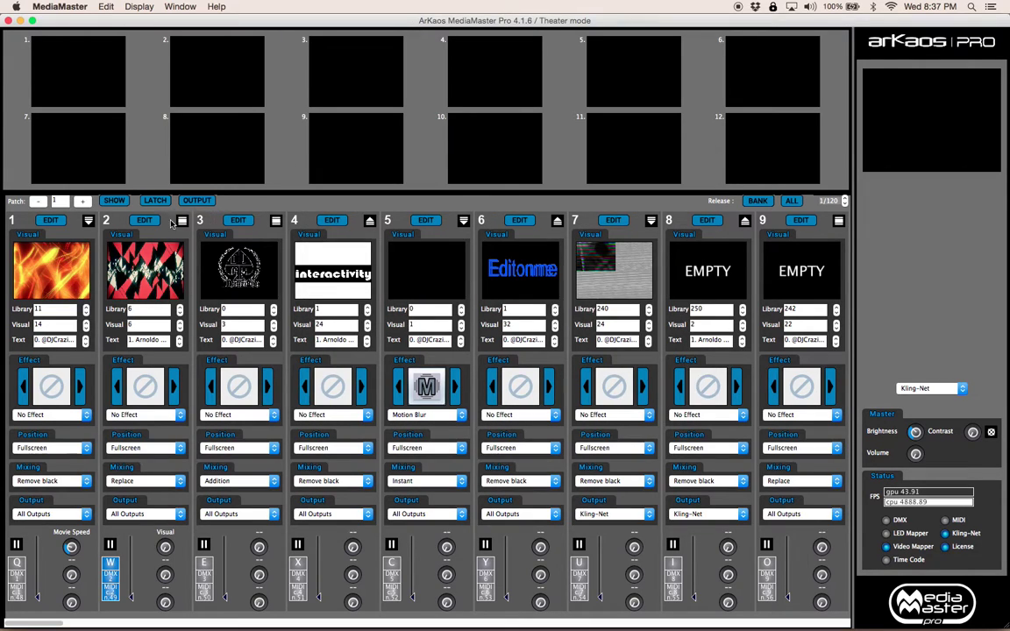
left_click(149, 202)
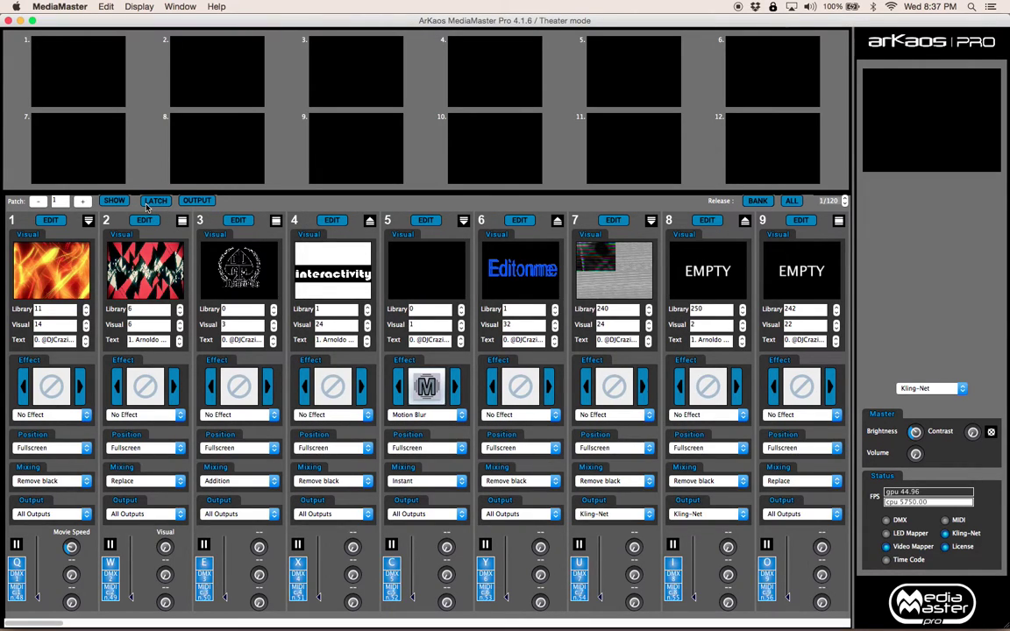
key("q")
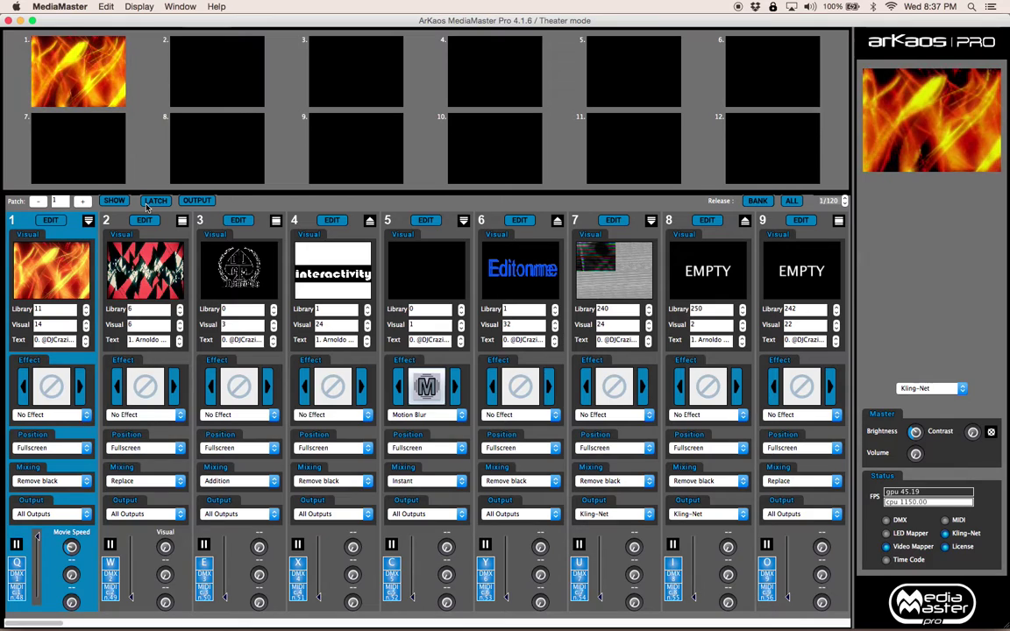
key("q")
key("q")
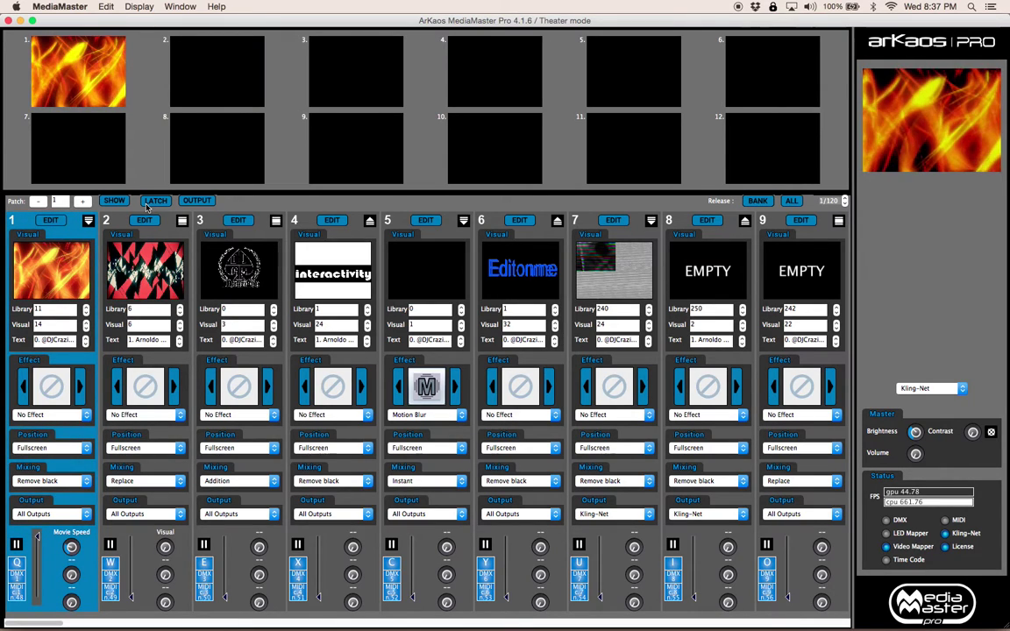
key("q")
key("q")
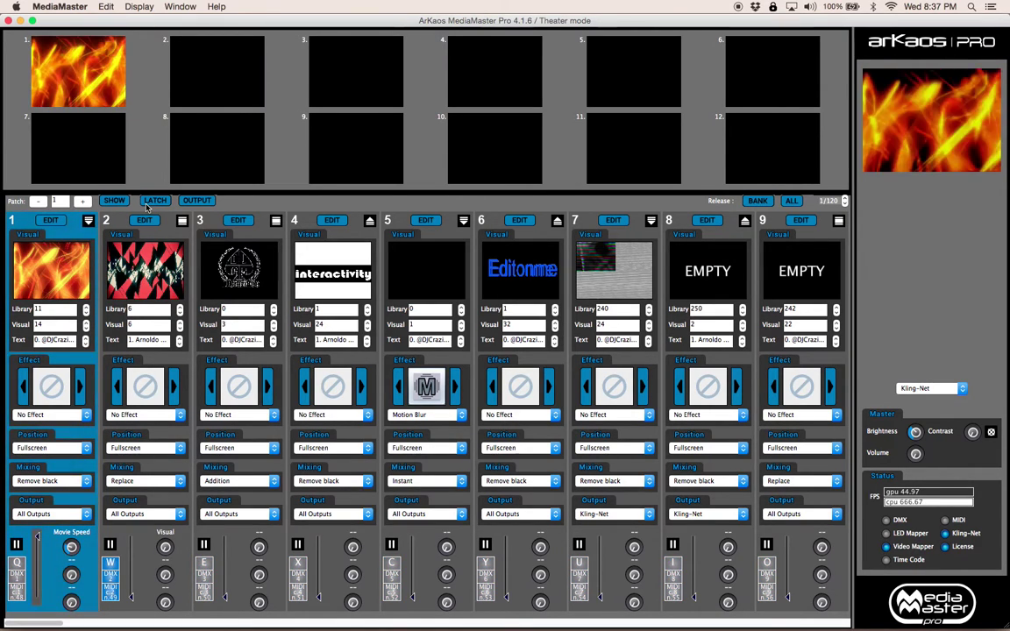
key("q")
Review the OUTPUT groups settings, then raise layer 1's fader to full.
left_click(197, 200)
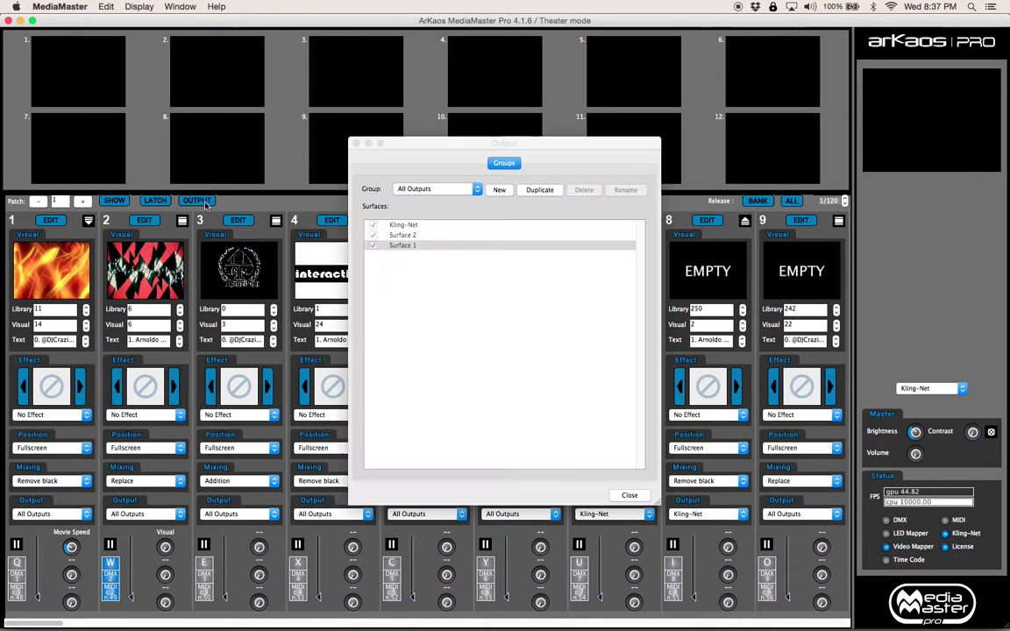
left_click(356, 143)
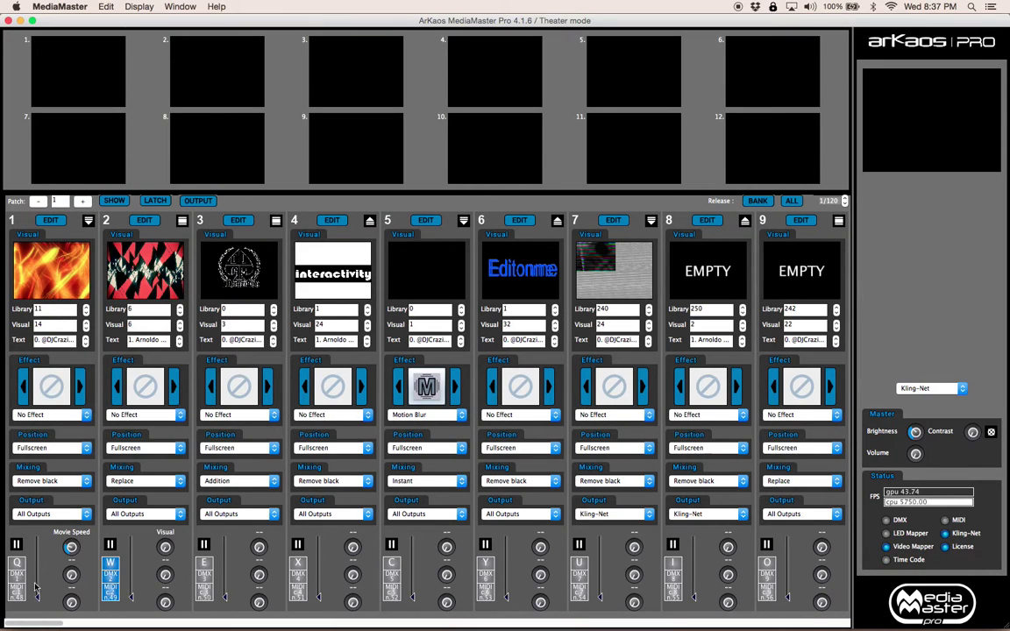
left_click_drag(35, 589, 37, 516)
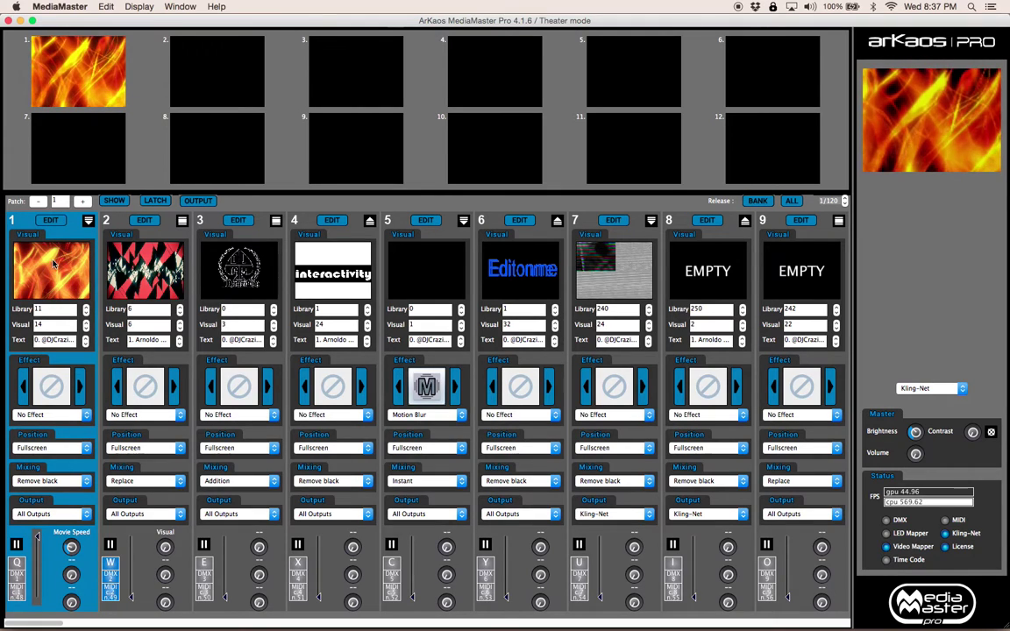
Open layer 1's Visual Preset Parameters and check its Fullscreen position preset.
left_click(51, 220)
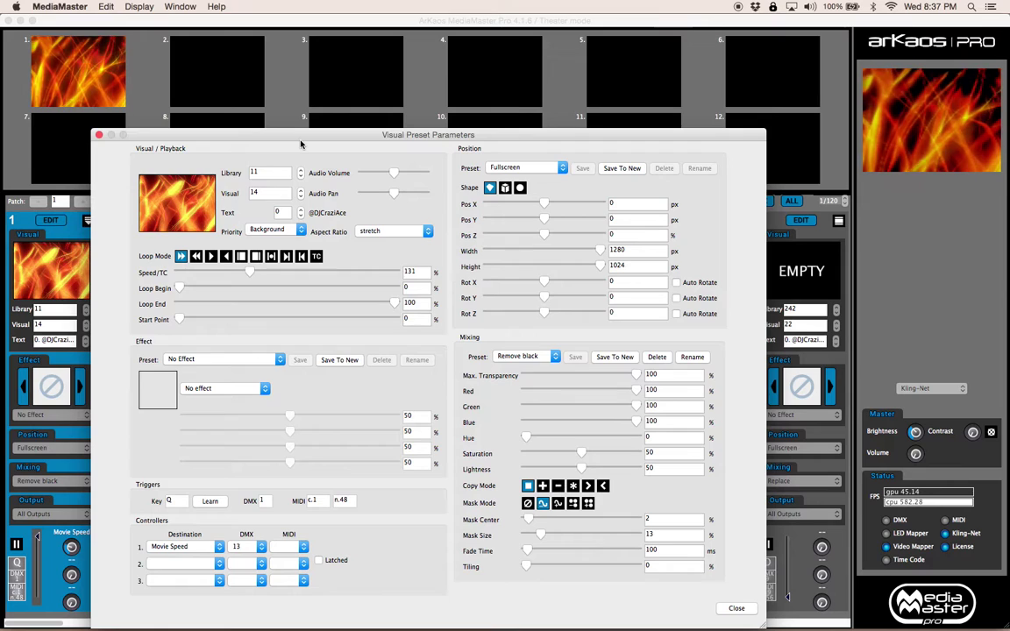
left_click_drag(300, 145, 301, 114)
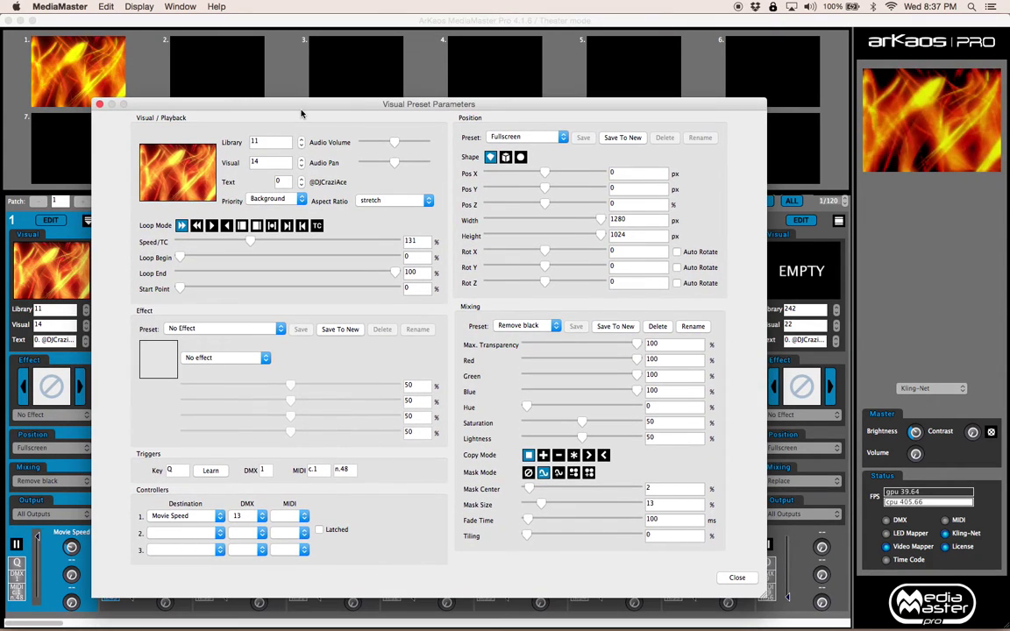
left_click(535, 137)
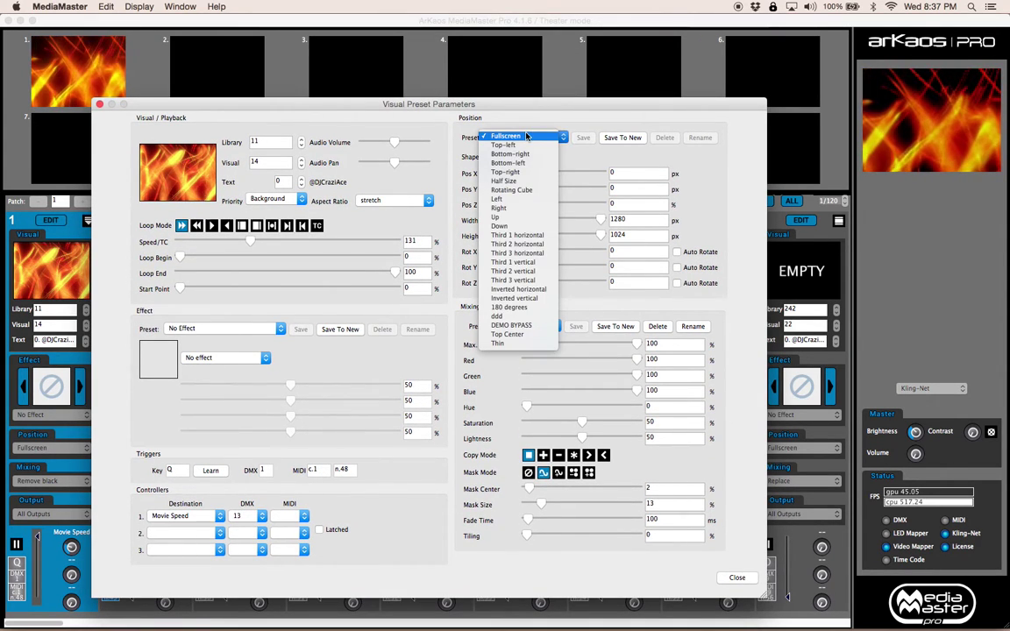
left_click(521, 114)
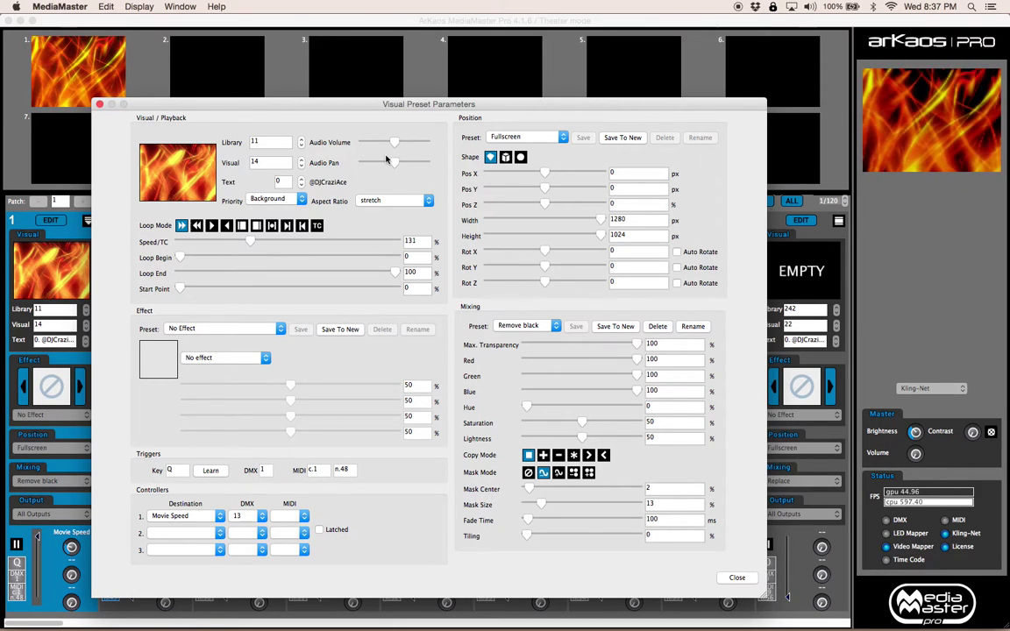
Check the Background priority and stretch aspect ratio, then try moving the loop start.
left_click(284, 203)
left_click(267, 198)
left_click_drag(289, 104, 475, 100)
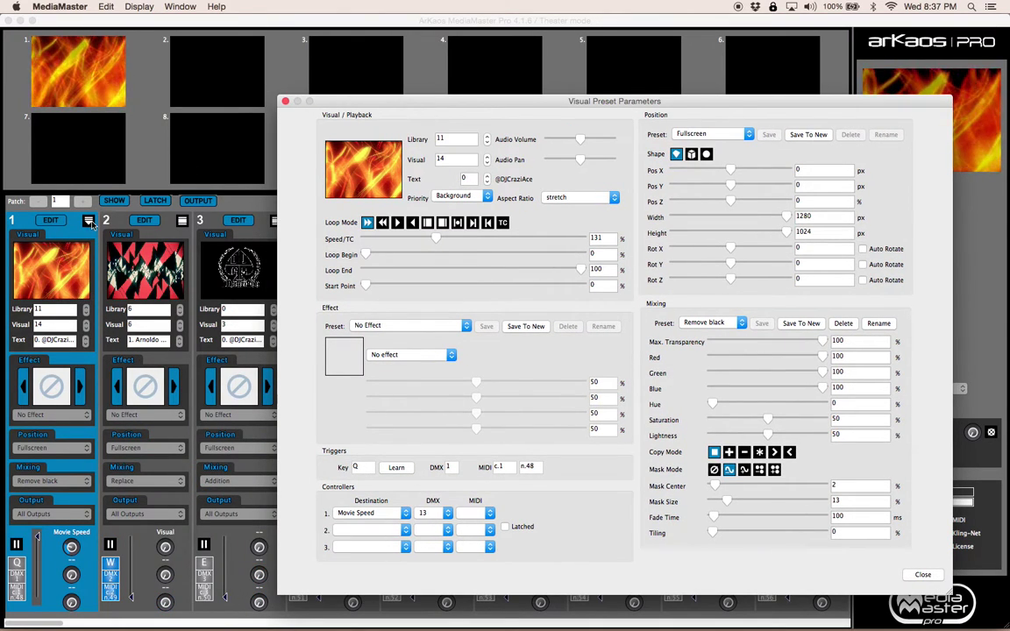
left_click(572, 198)
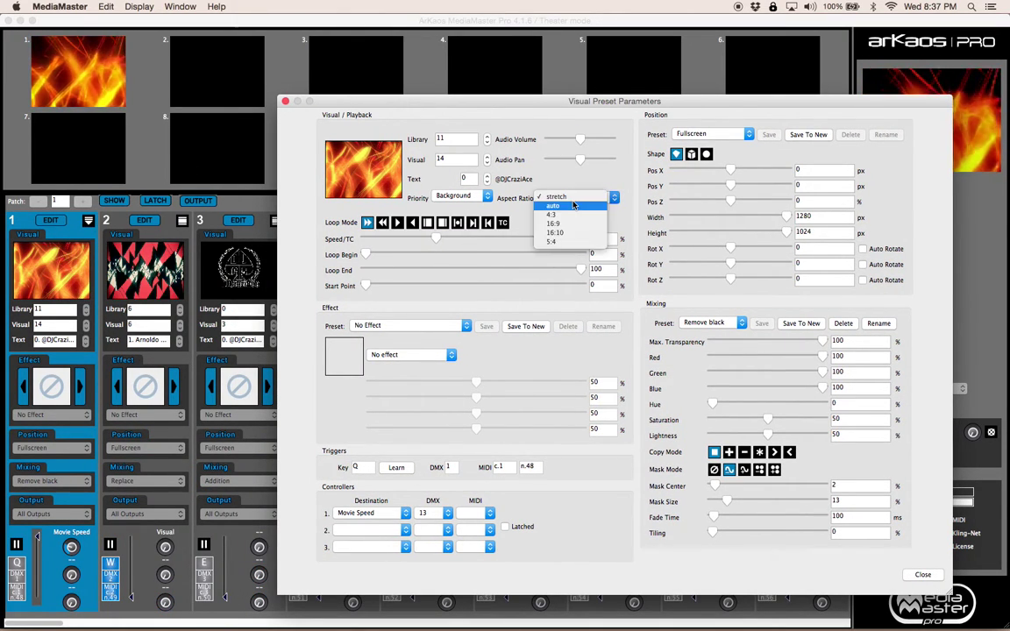
left_click(556, 196)
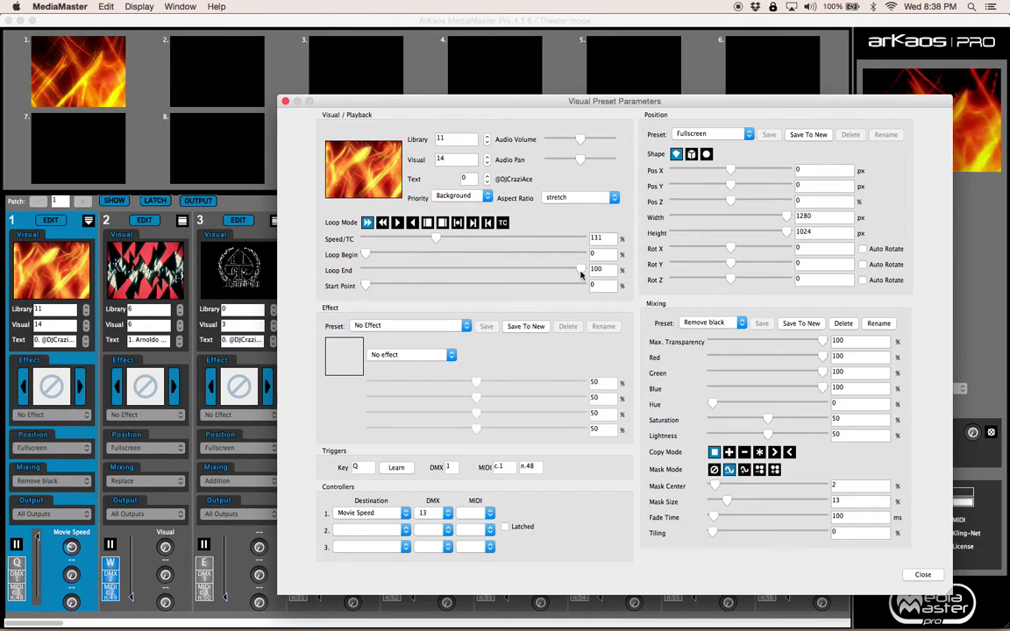
left_click_drag(366, 253, 342, 253)
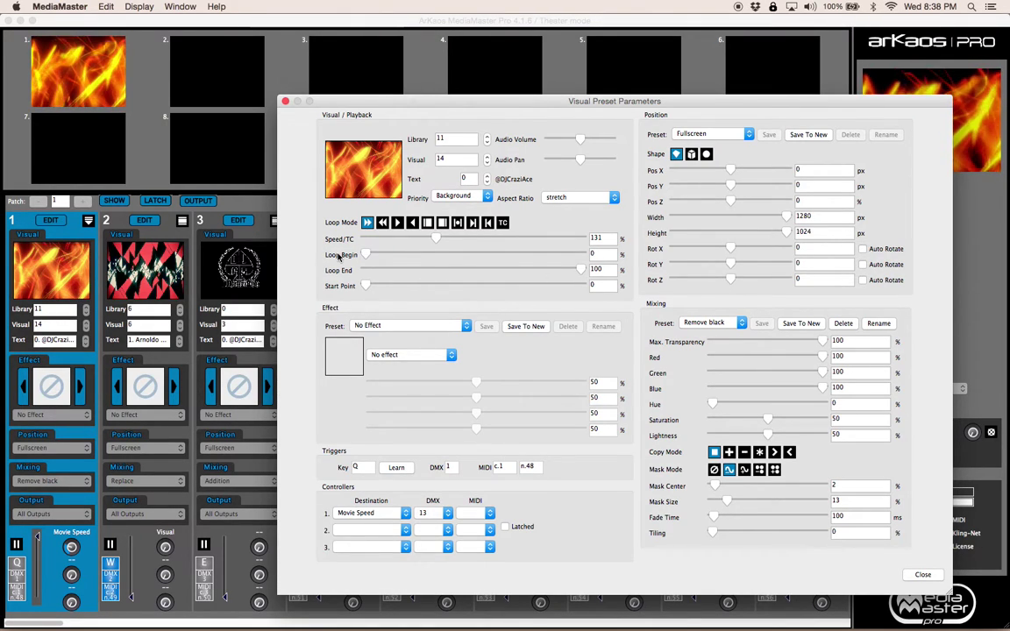
left_click(366, 328)
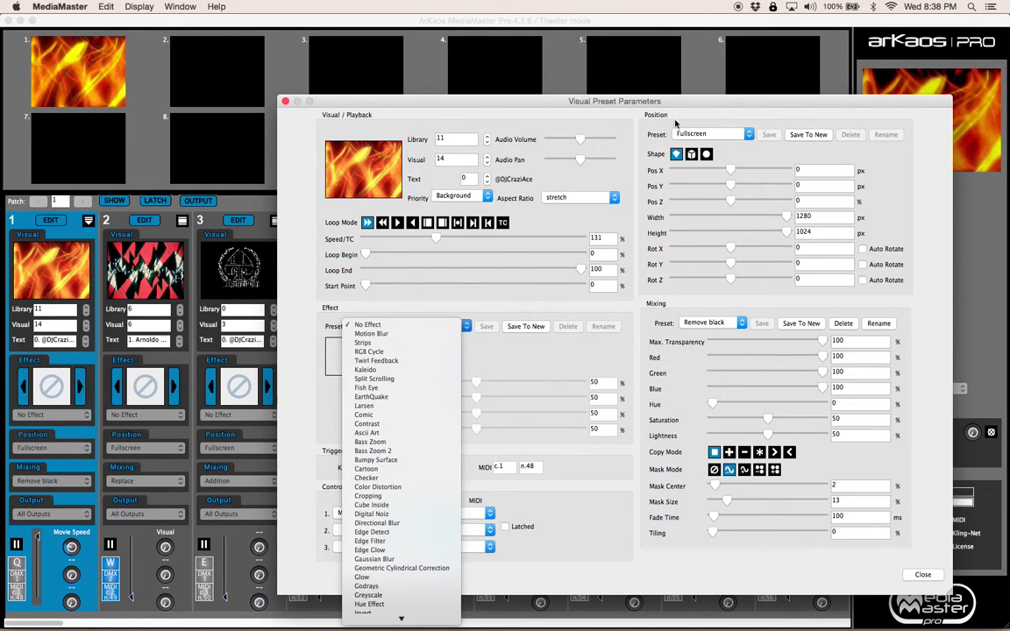
left_click(512, 449)
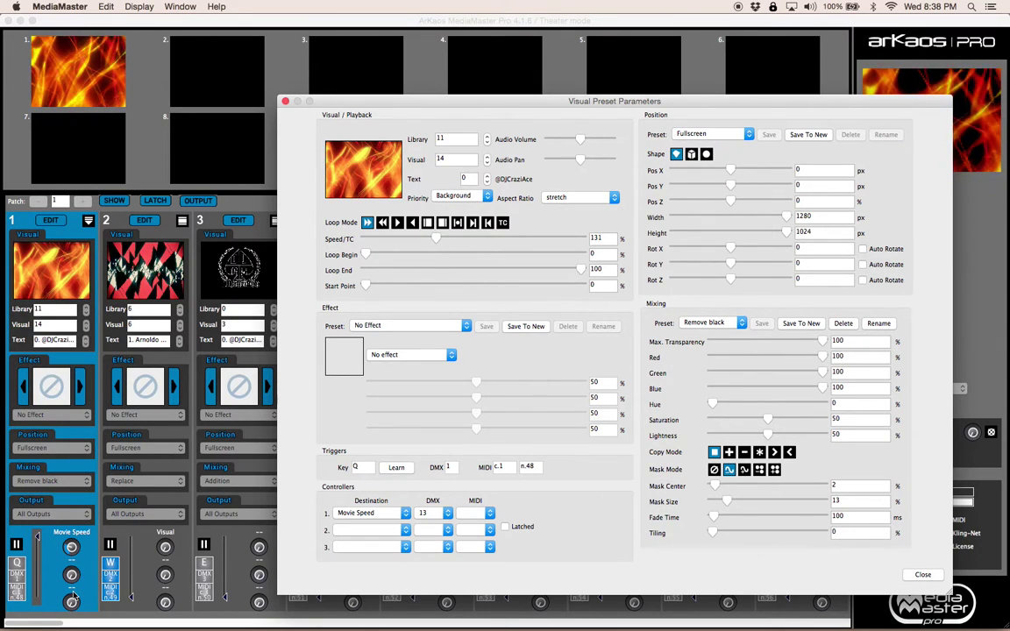
left_click(345, 514)
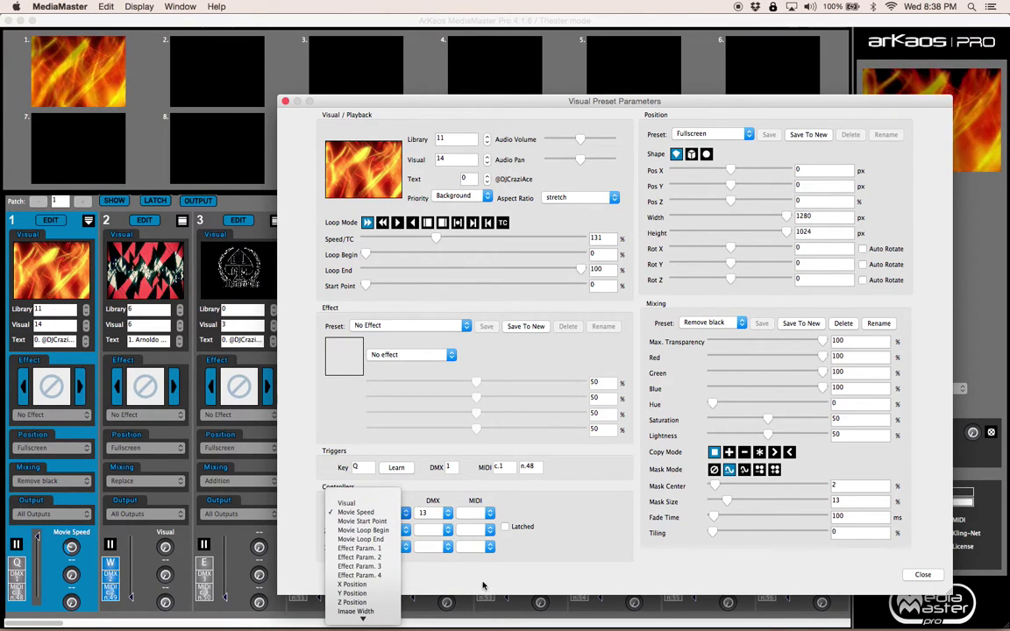
left_click(458, 544)
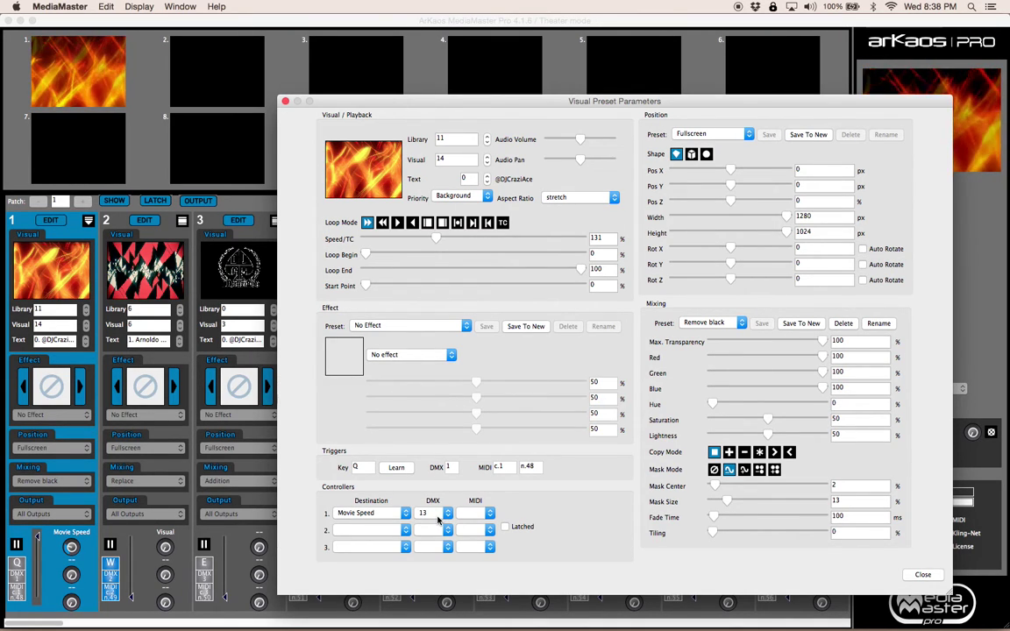
left_click(383, 513)
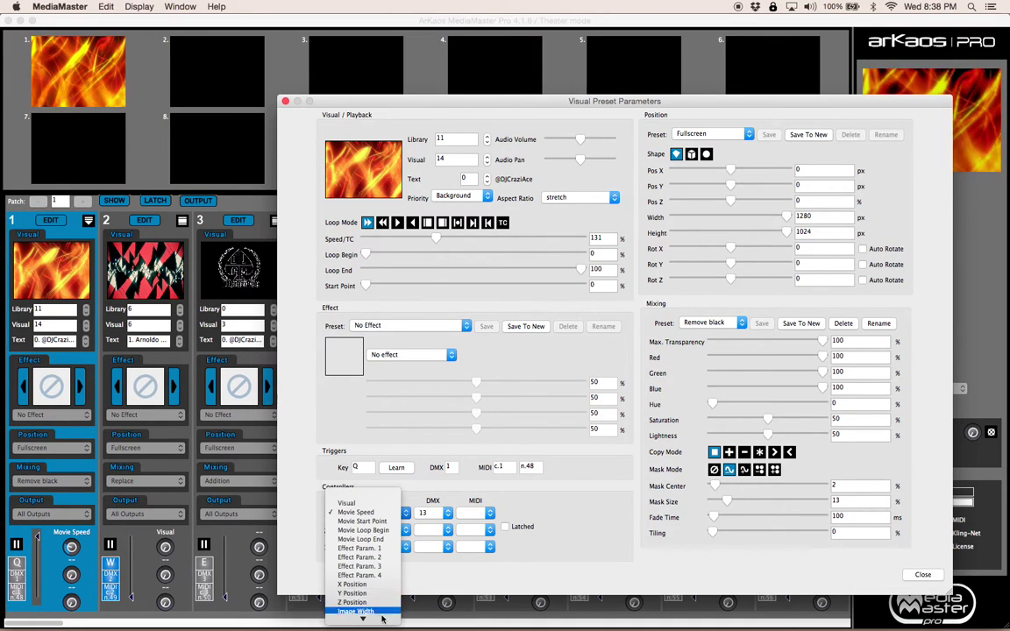
mouse_move(382, 619)
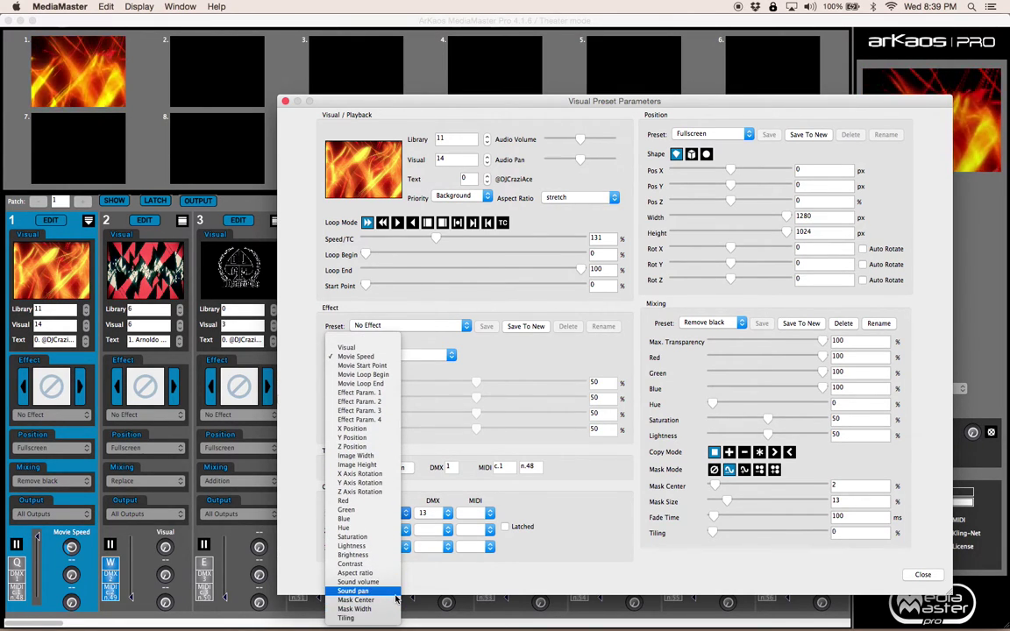
left_click(434, 574)
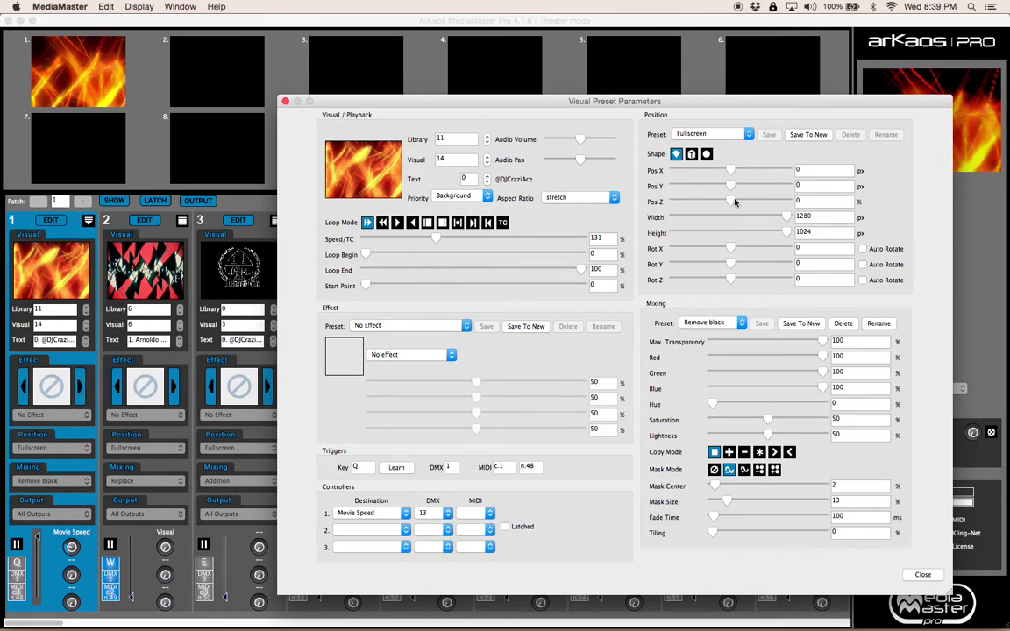
Shift the clip's Z position to -1 and review blend modes, keeping Remove black.
left_click_drag(730, 201, 737, 200)
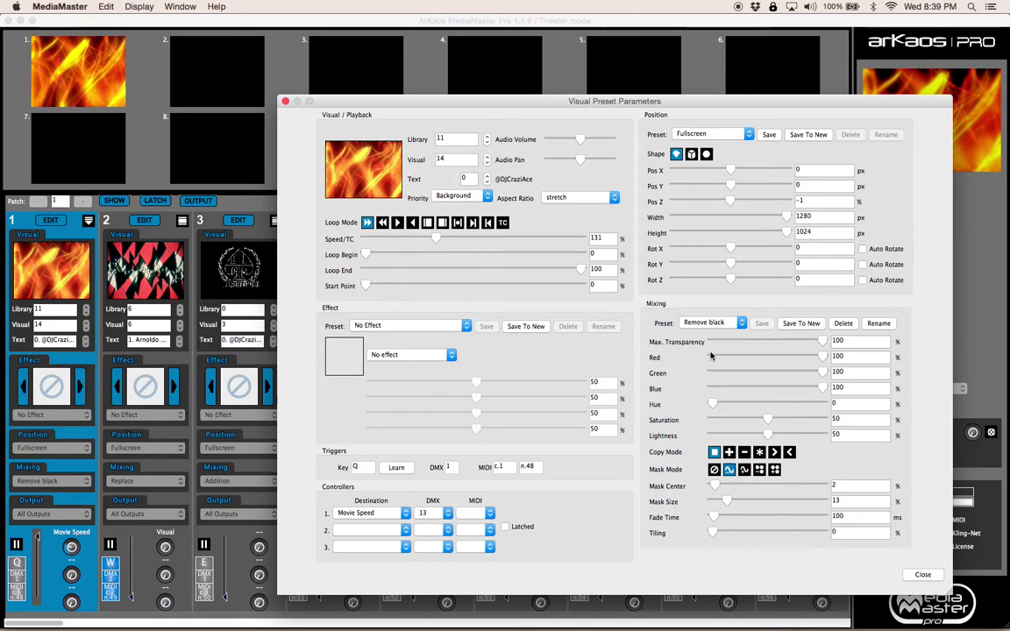
left_click(694, 323)
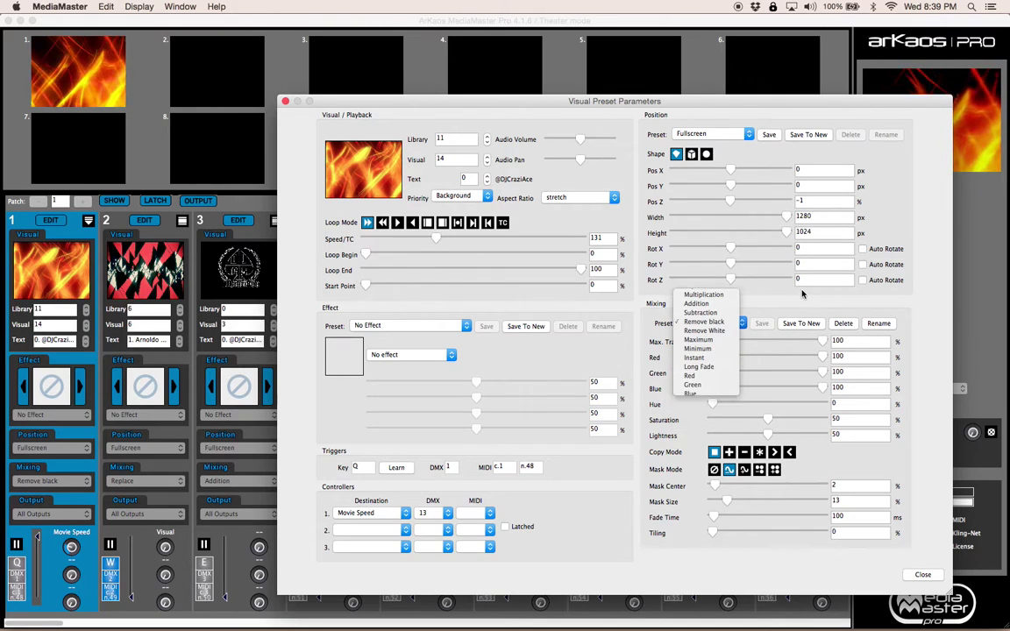
left_click(763, 355)
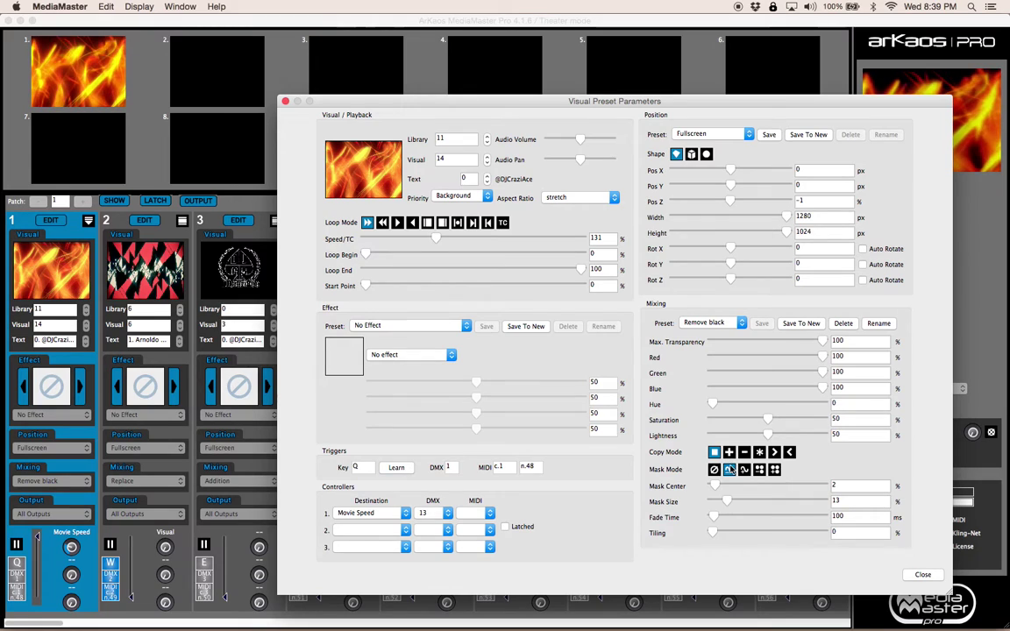
Close the parameters window, first cancelling, then confirming the discard of changes.
left_click(923, 574)
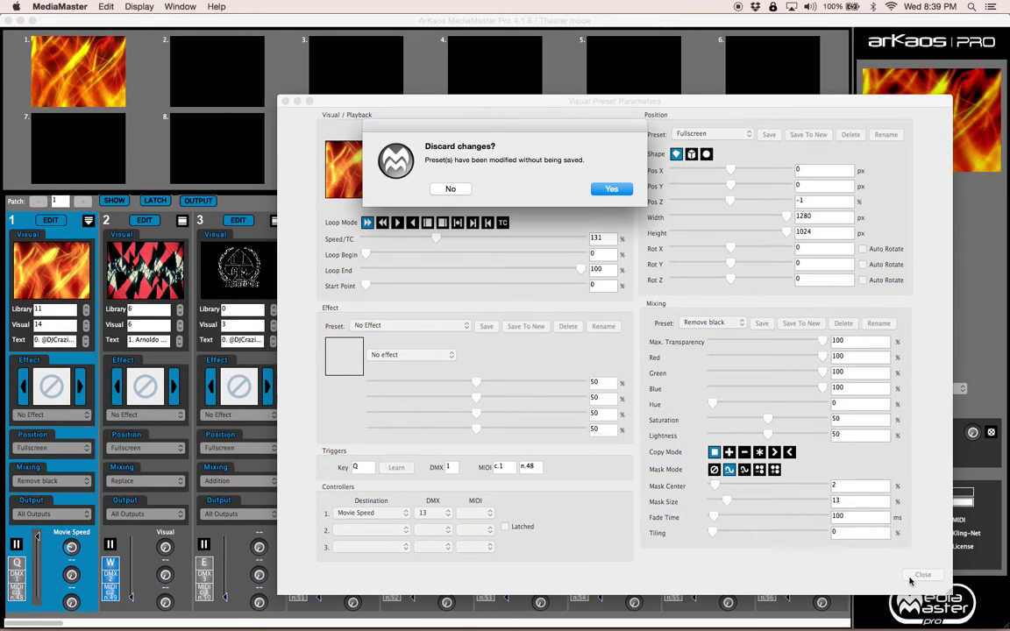
left_click(446, 190)
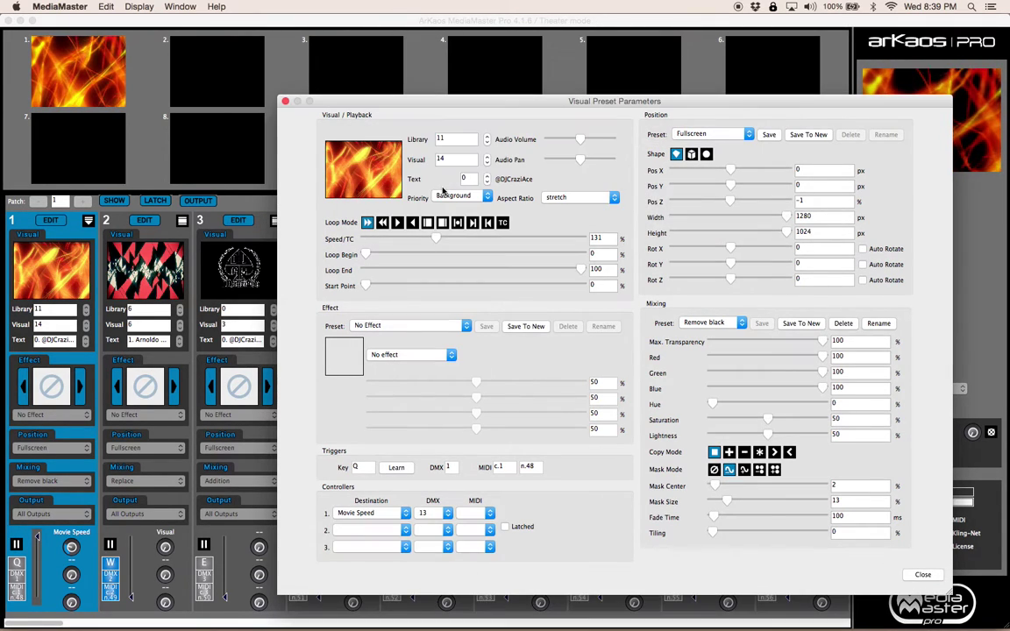
left_click(922, 574)
key("Return")
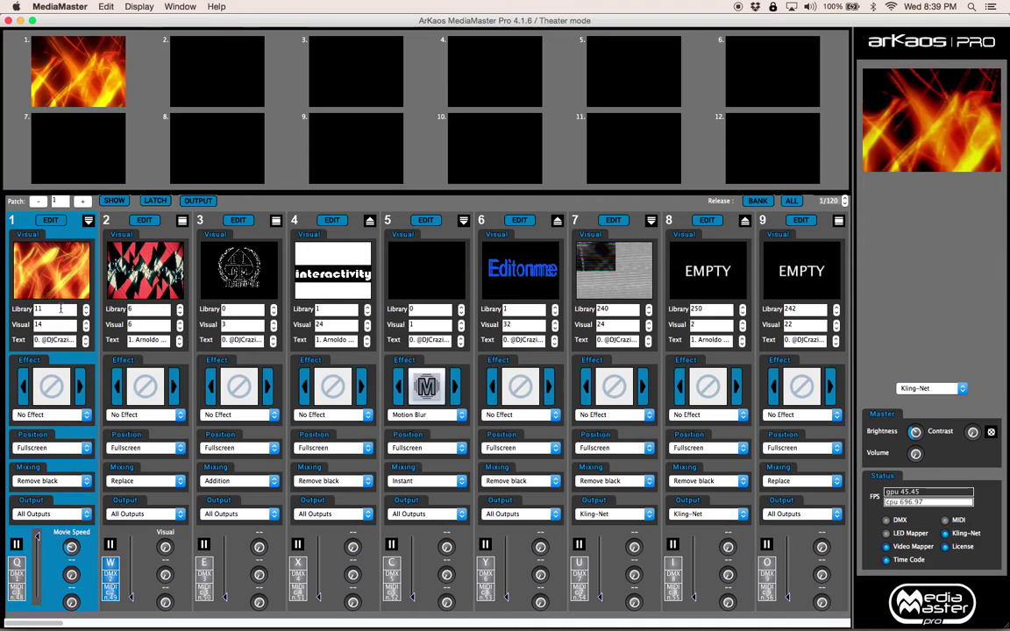
Open Library Management from deck 1's thumbnail, select 007_Thematic, and scroll through its clips.
double_click(54, 280)
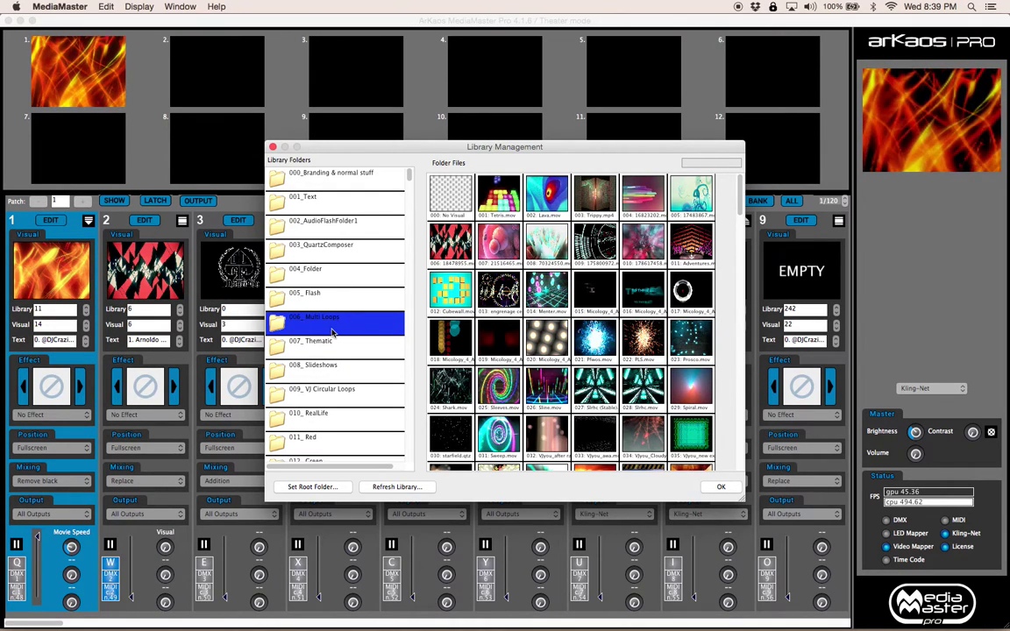
key("Down")
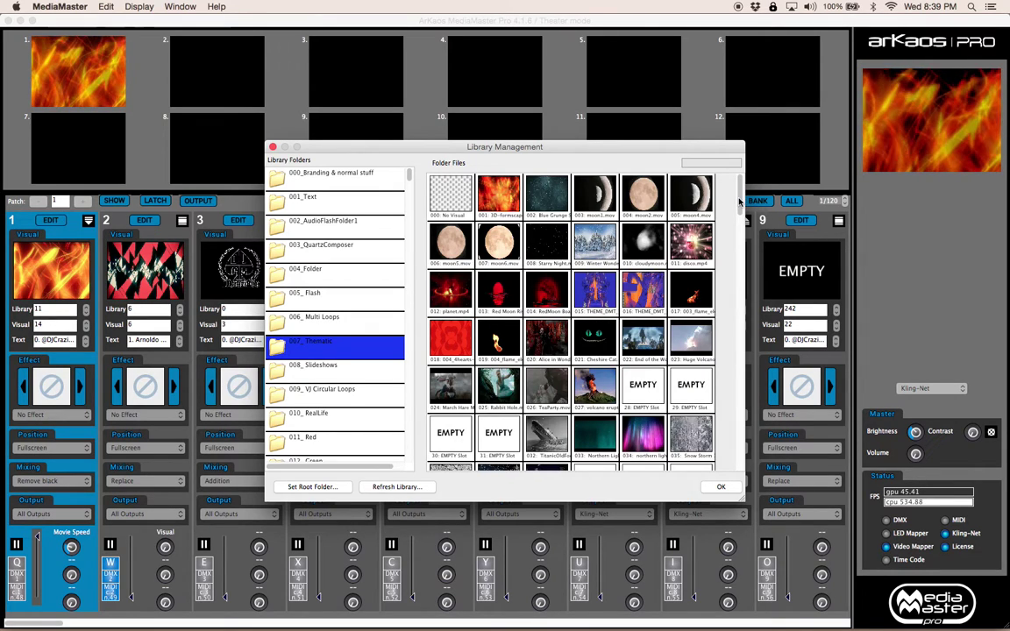
mouse_move(737, 198)
left_mouse_down()
mouse_move(749, 237)
mouse_move(748, 195)
left_mouse_up()
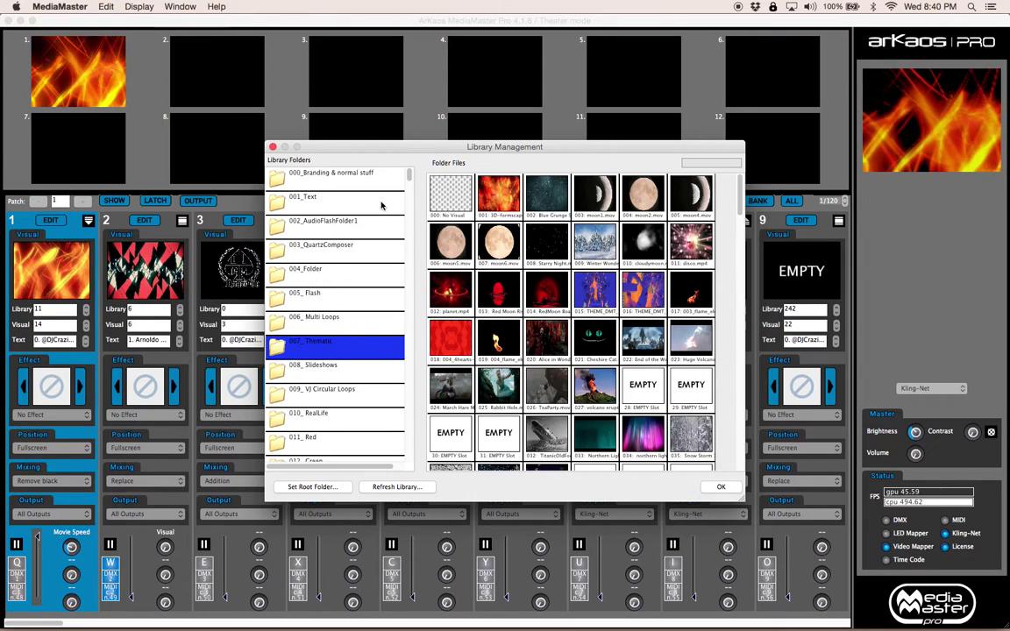
left_click_drag(411, 174, 420, 507)
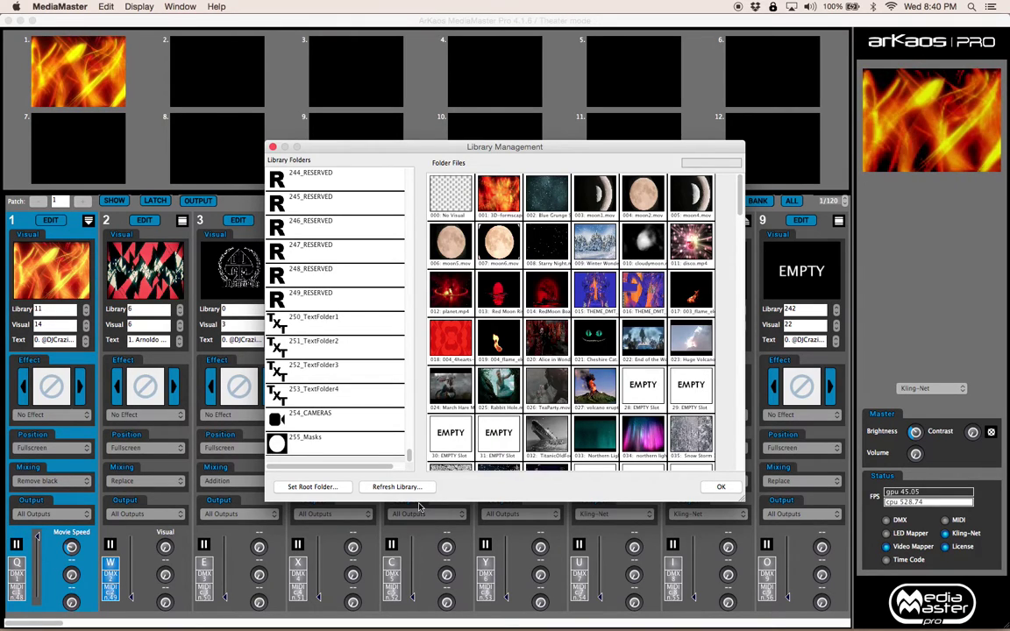
scroll(725, 446, "down", 20)
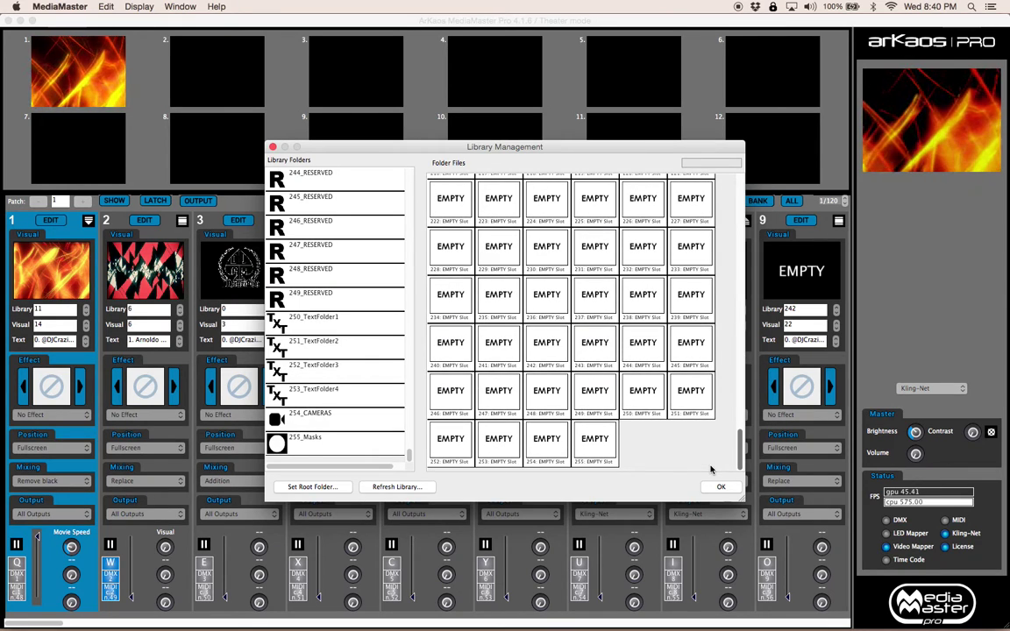
scroll(715, 263, "up", 15)
scroll(715, 263, "up", 10)
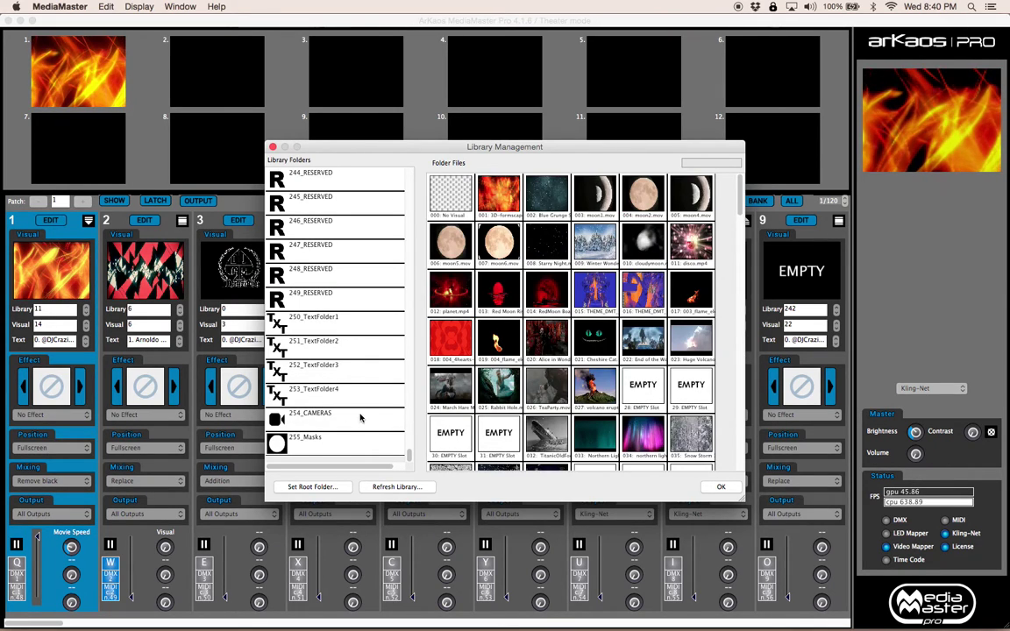
left_click_drag(408, 455, 409, 215)
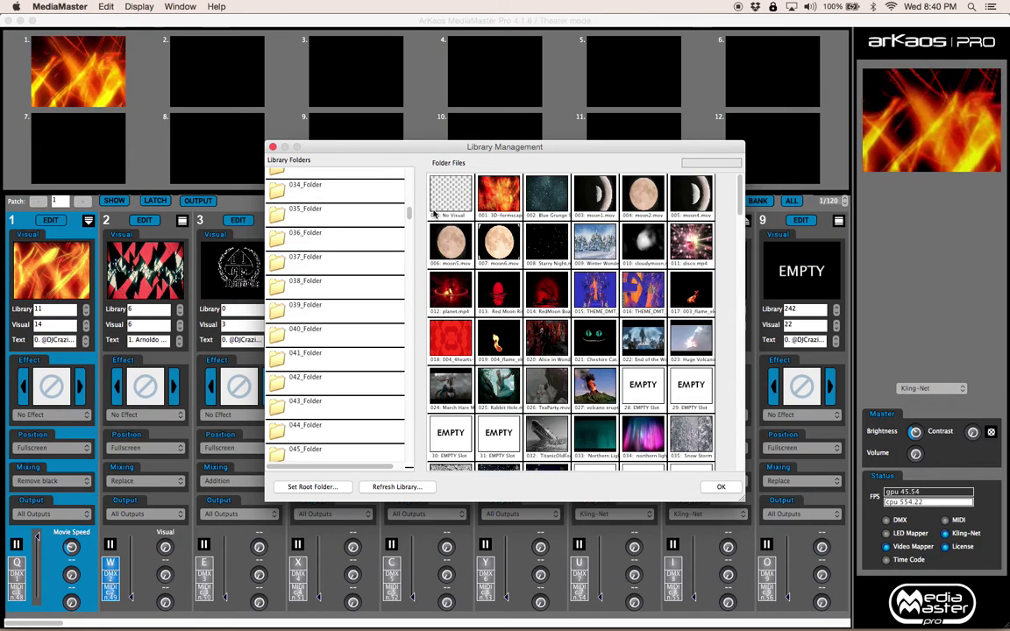
left_click_drag(410, 214, 409, 175)
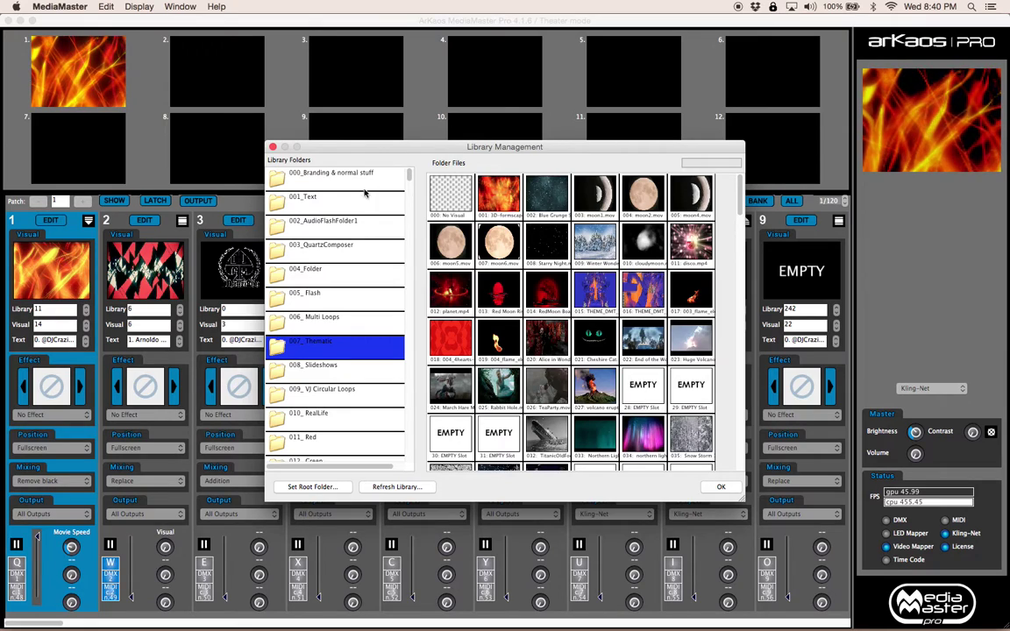
Browse the 003_QuartzComposer folder and load Quartz composition visual 14 onto deck 1.
left_click(340, 260)
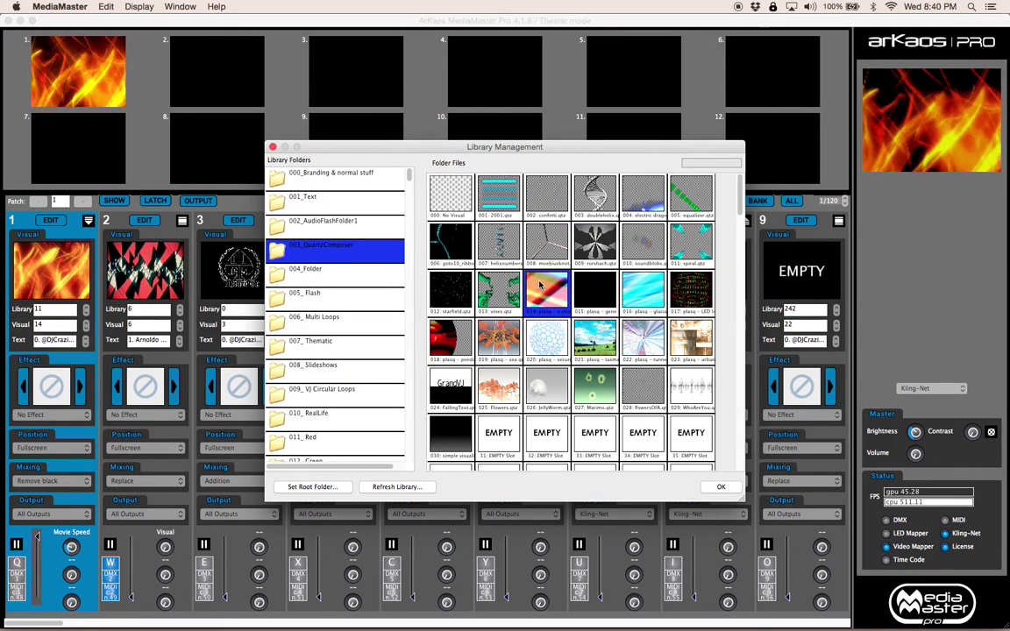
mouse_move(541, 284)
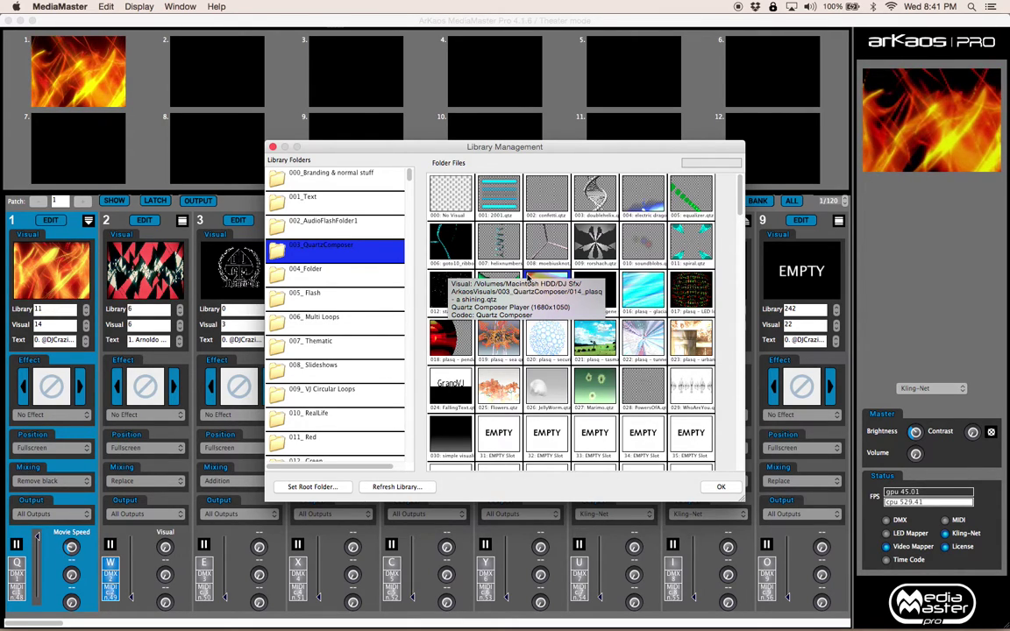
double_click(527, 277)
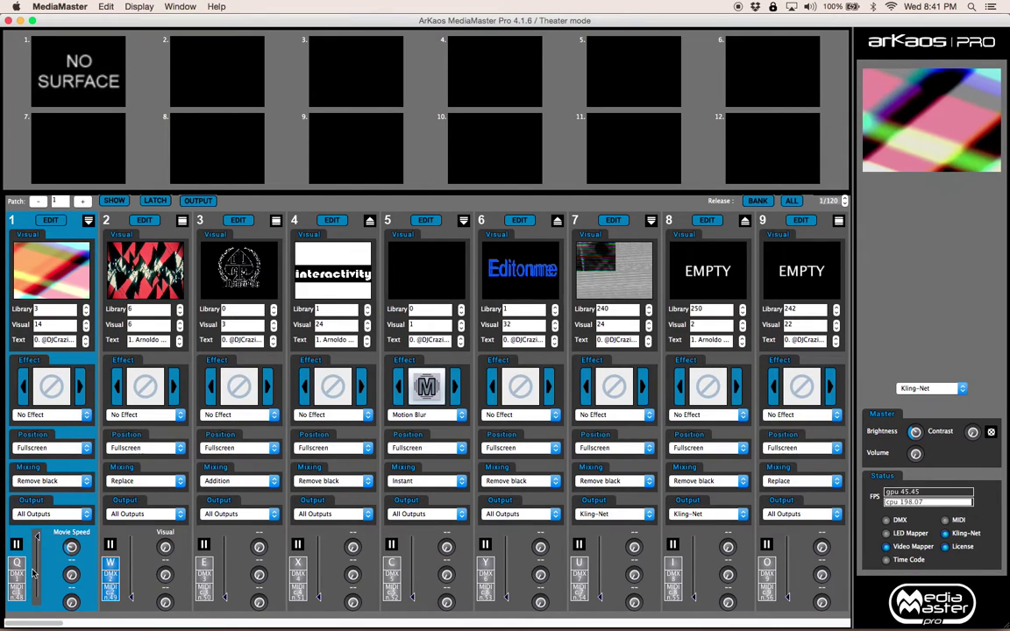
Load the 005_Flash spiral (library 5, visual 24) into clip 2 via Library Management.
left_click_drag(38, 561, 37, 535)
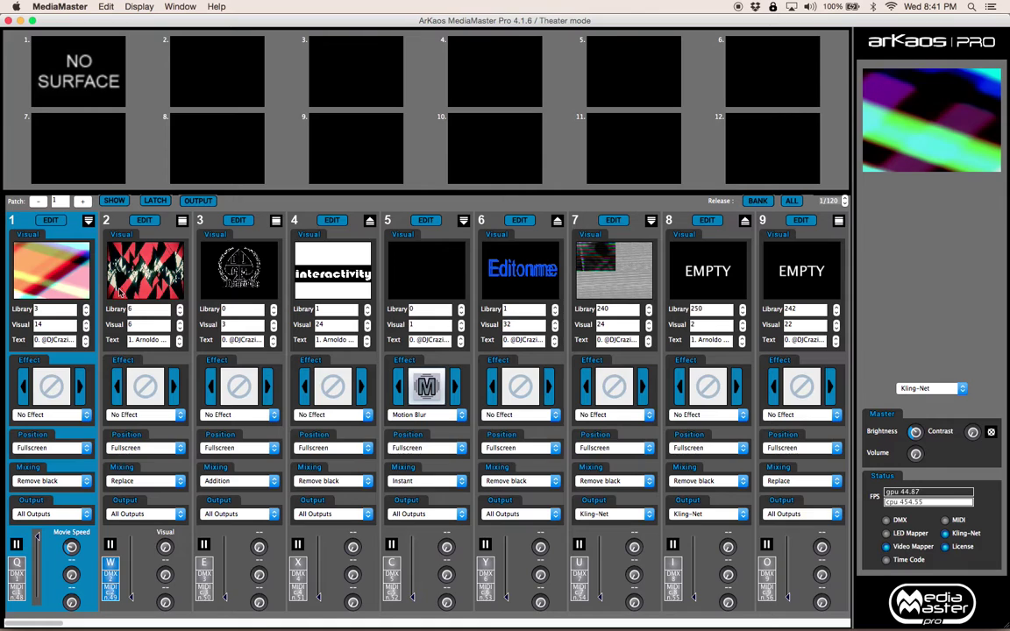
key("super+l")
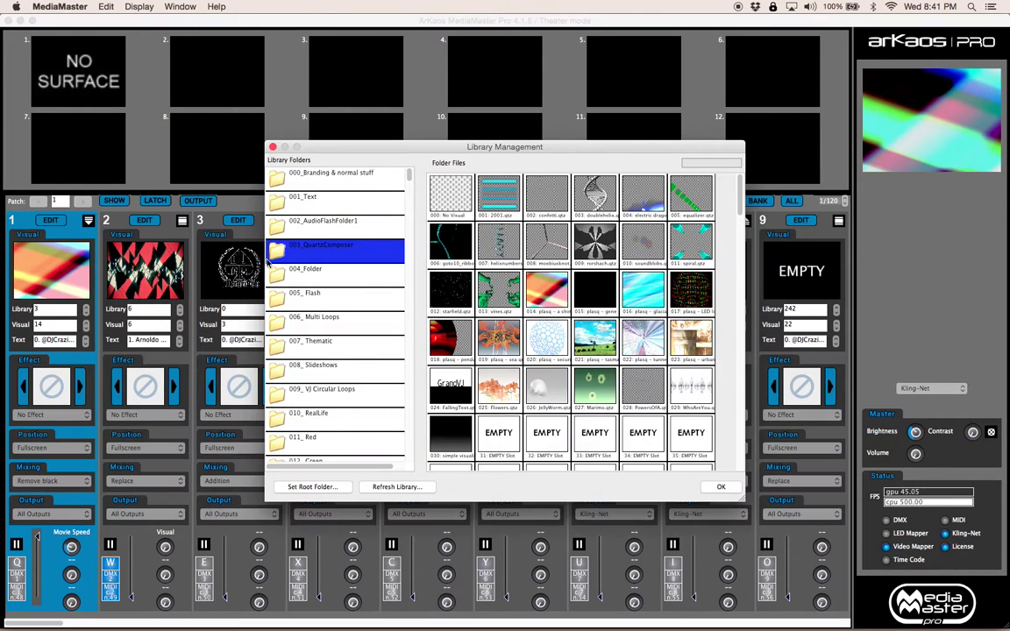
left_click(324, 301)
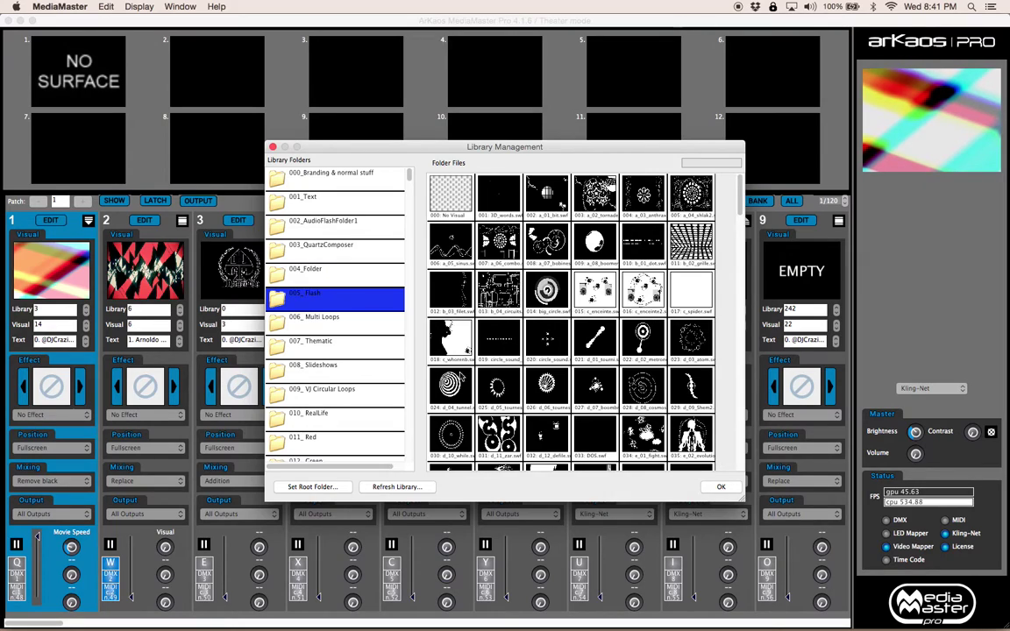
left_click_drag(462, 375, 145, 269)
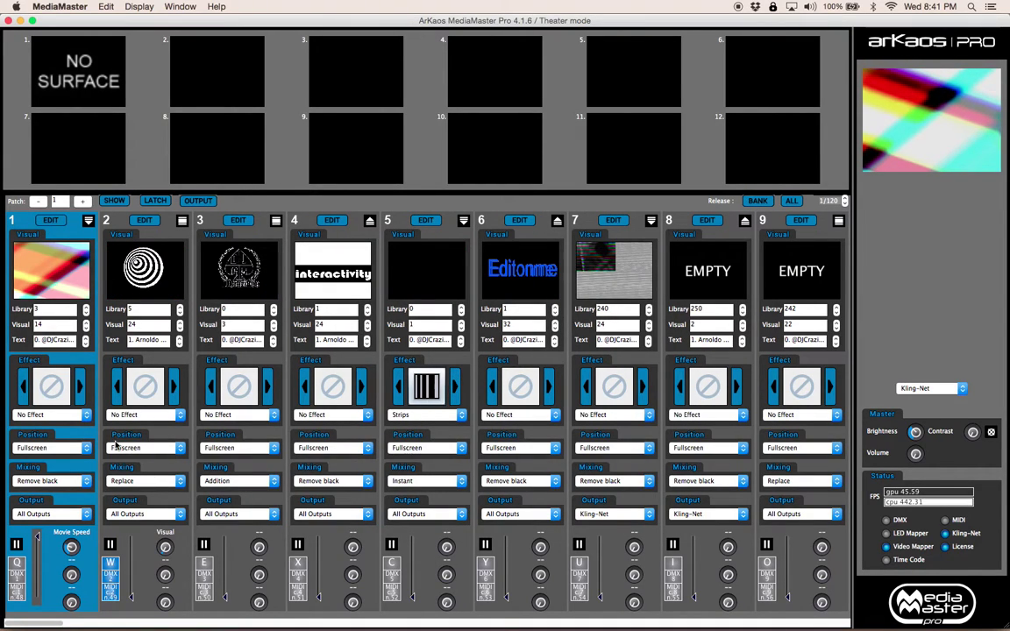
left_click(181, 221)
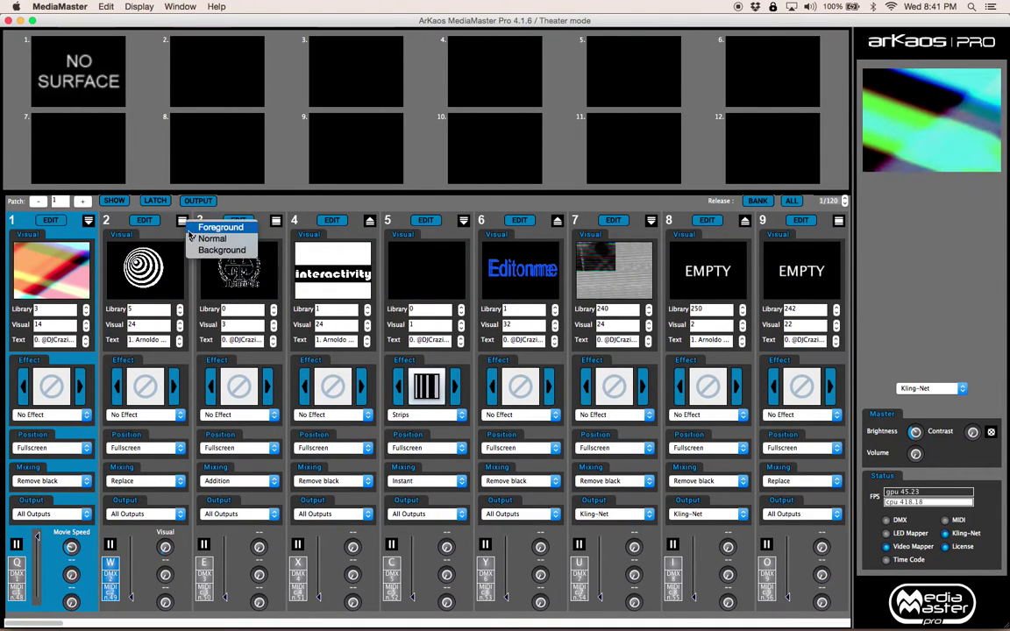
Change clip 2's layer order, trigger its spiral, and set its mixing to Remove White.
left_click(211, 224)
left_click(127, 481)
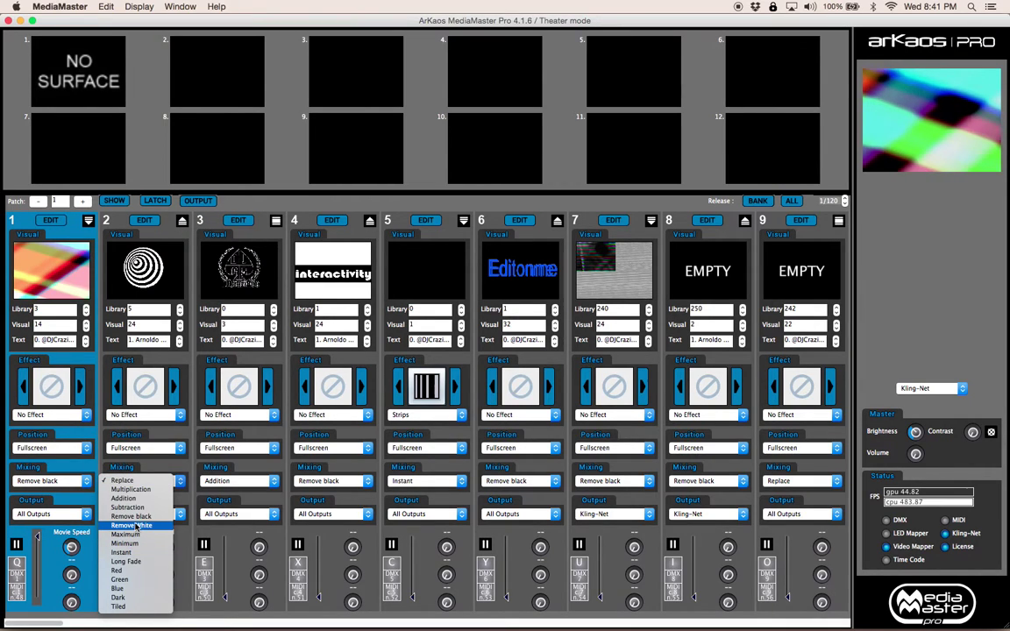
left_click(127, 516)
left_click(129, 533)
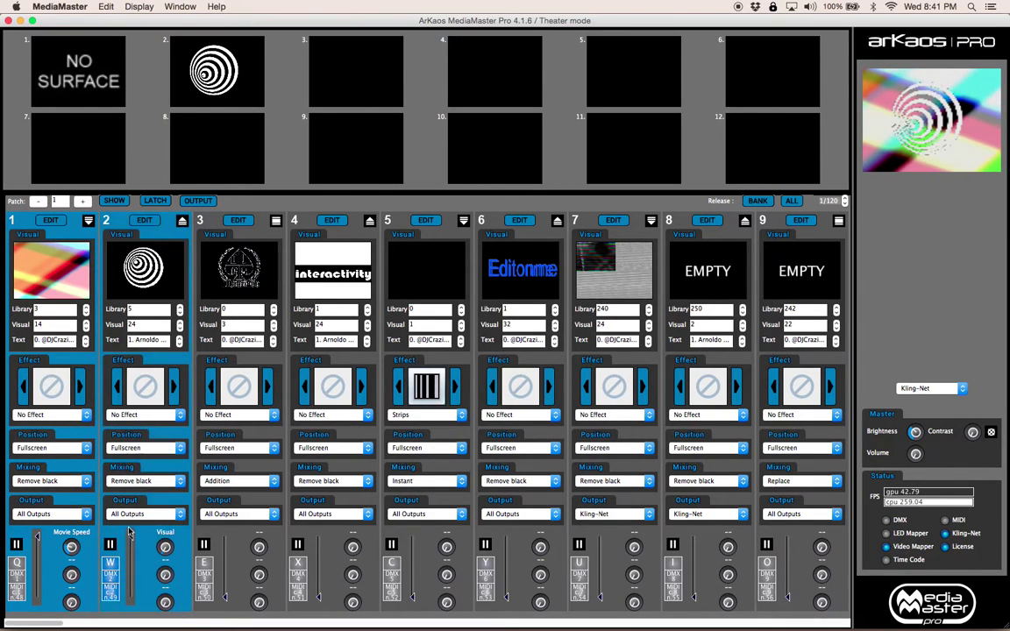
left_click(132, 480)
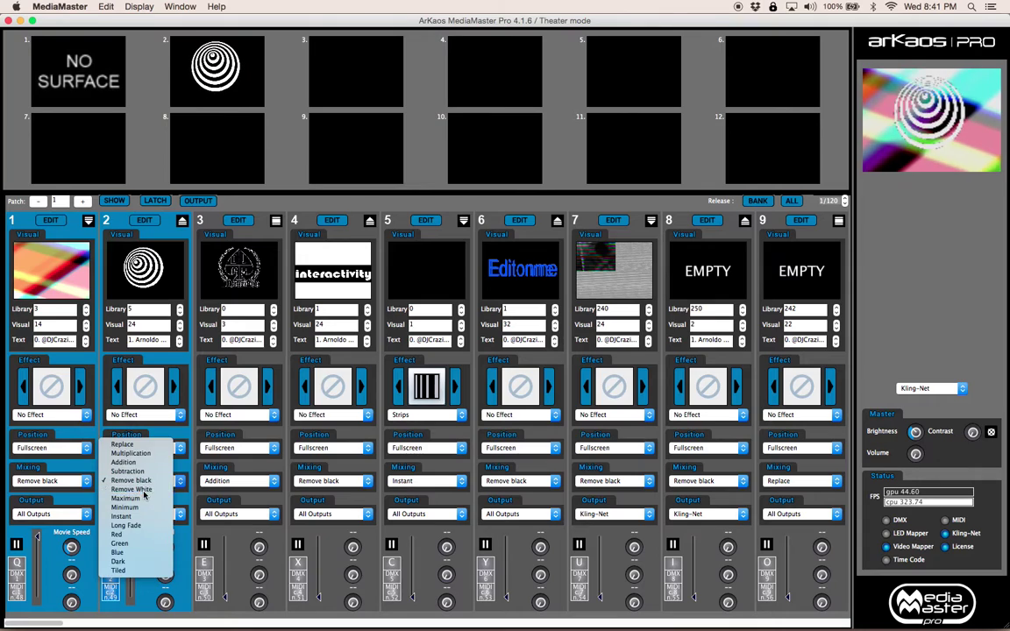
left_click(143, 494)
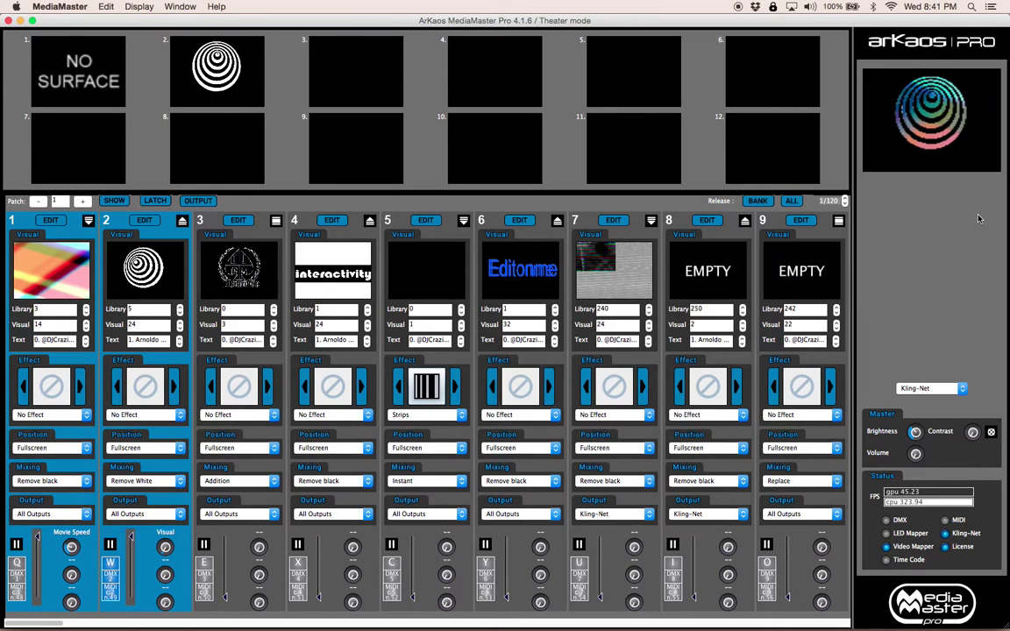
left_click(929, 389)
left_click(918, 399)
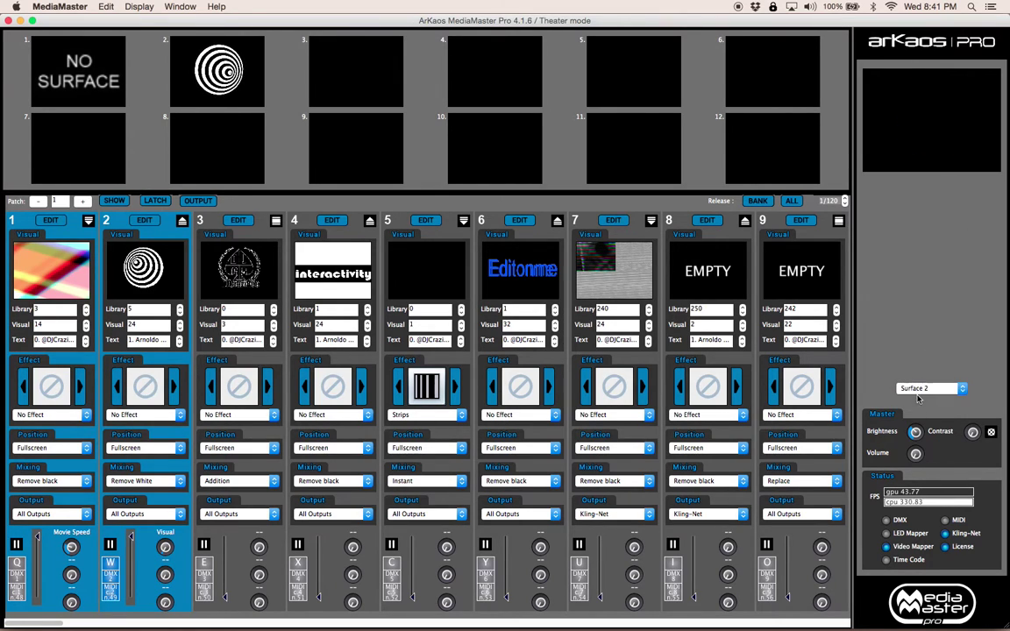
left_click(920, 388)
left_click(919, 386)
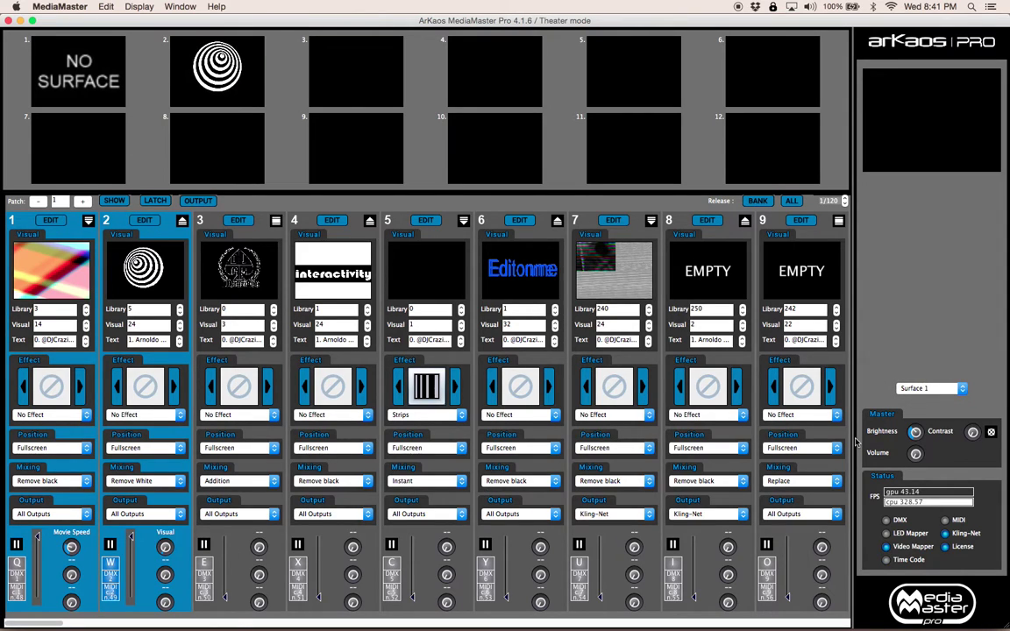
left_click(956, 387)
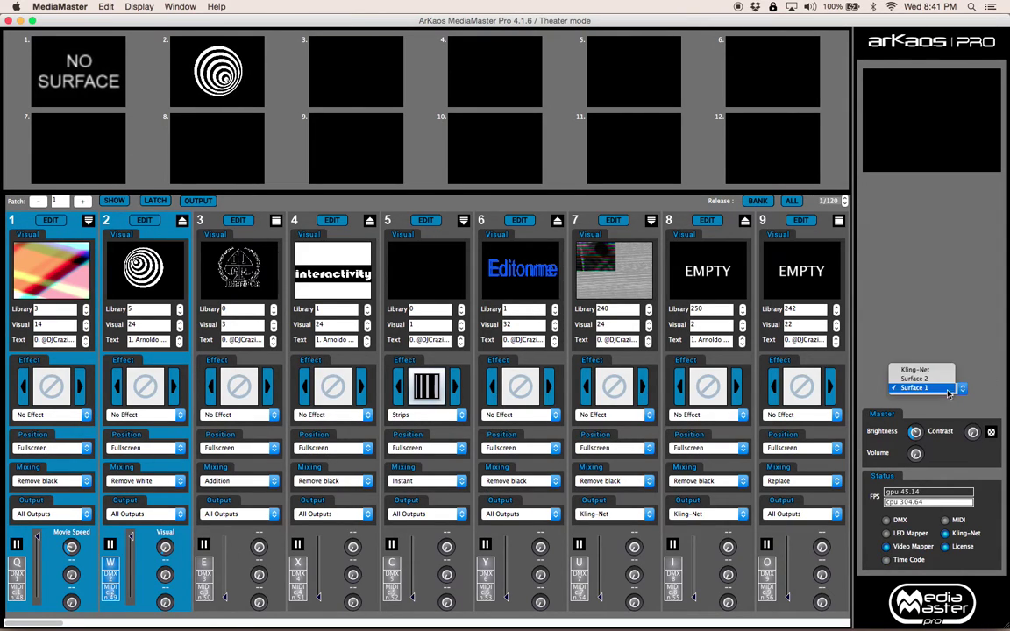
left_click(934, 370)
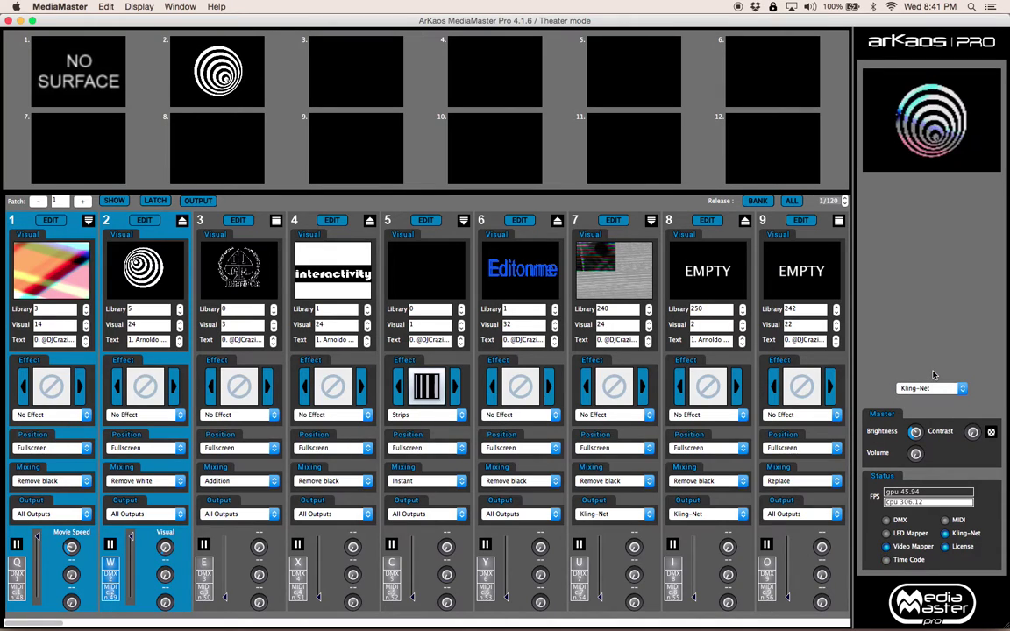
left_click(131, 514)
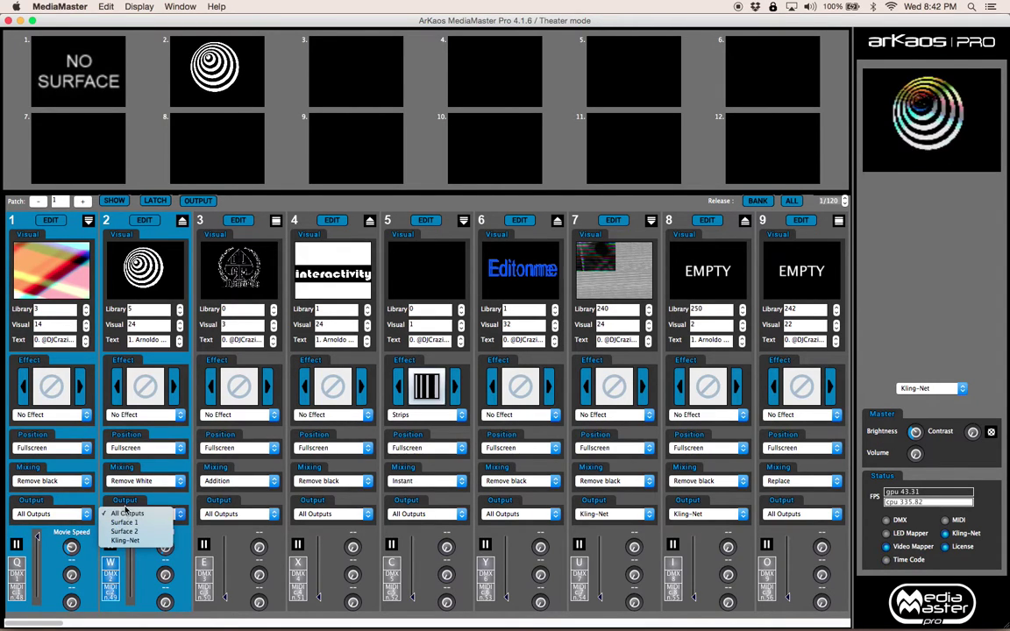
left_click(125, 513)
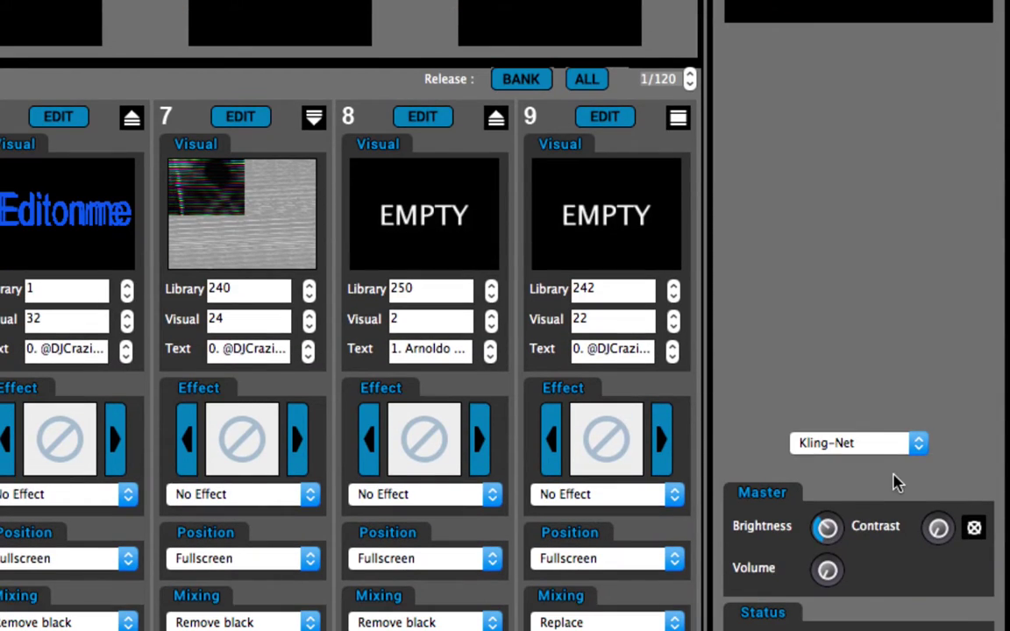
left_click(880, 445)
left_click(842, 445)
left_click(842, 445)
left_click(772, 375)
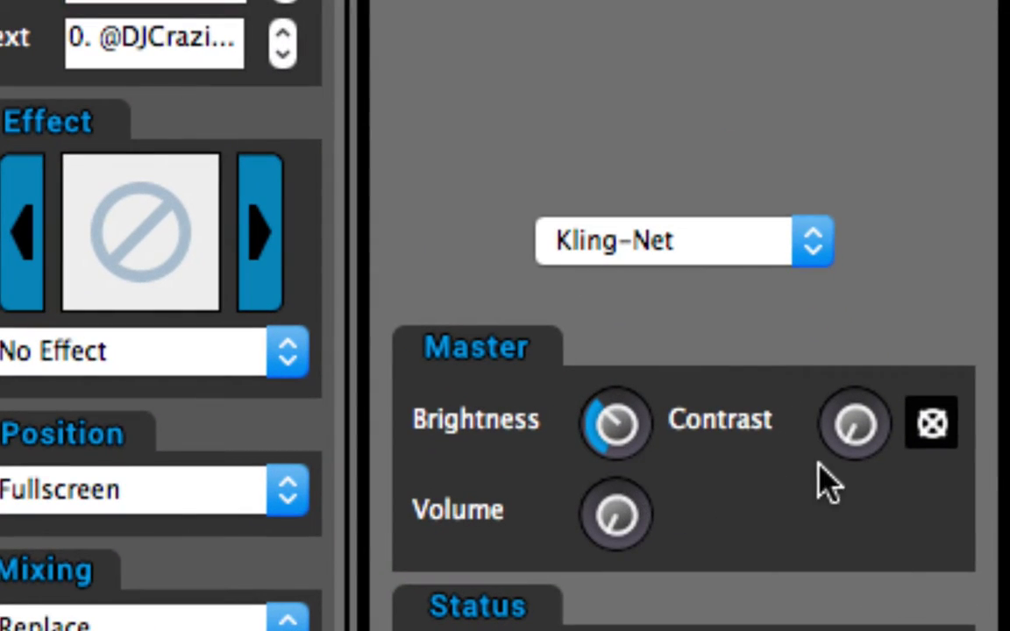
left_click(929, 438)
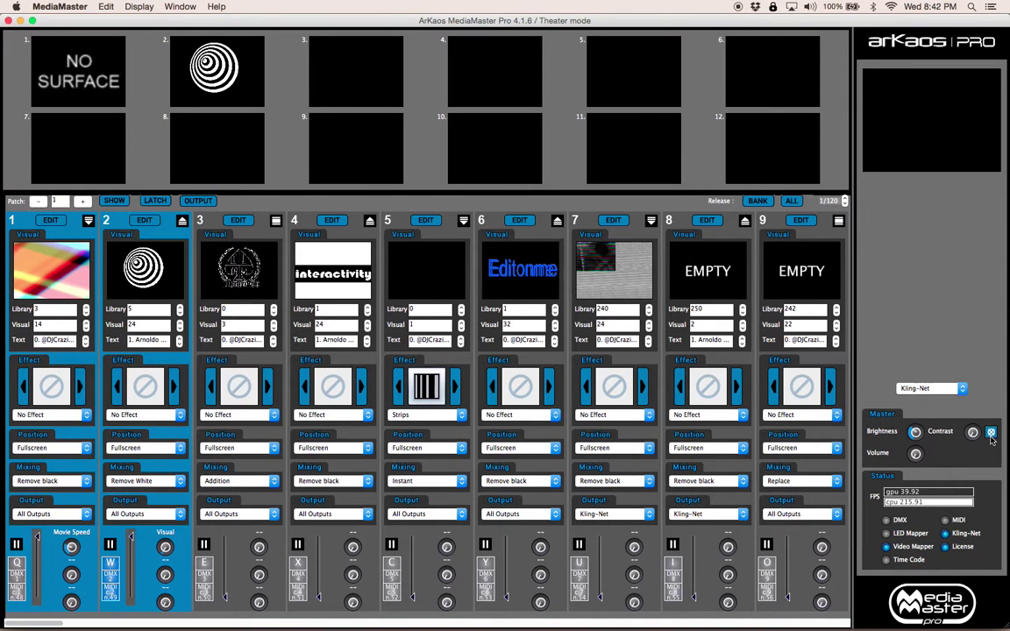
left_click(991, 433)
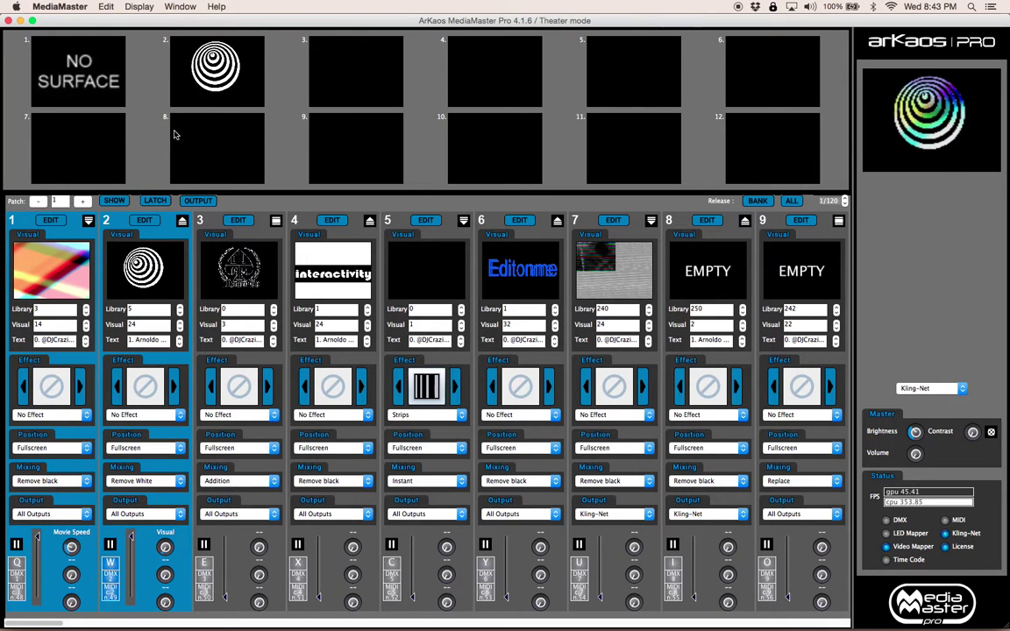
In the Text Library, replace entry 002's HHS with 'Media Master Pro 4.1' and confirm.
left_click(139, 6)
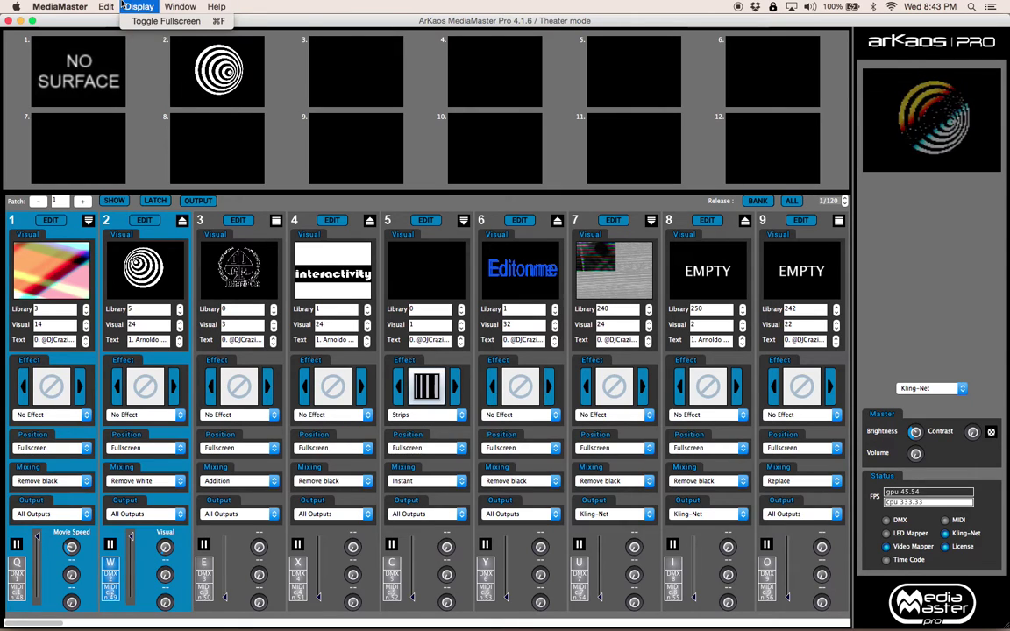
mouse_move(114, 7)
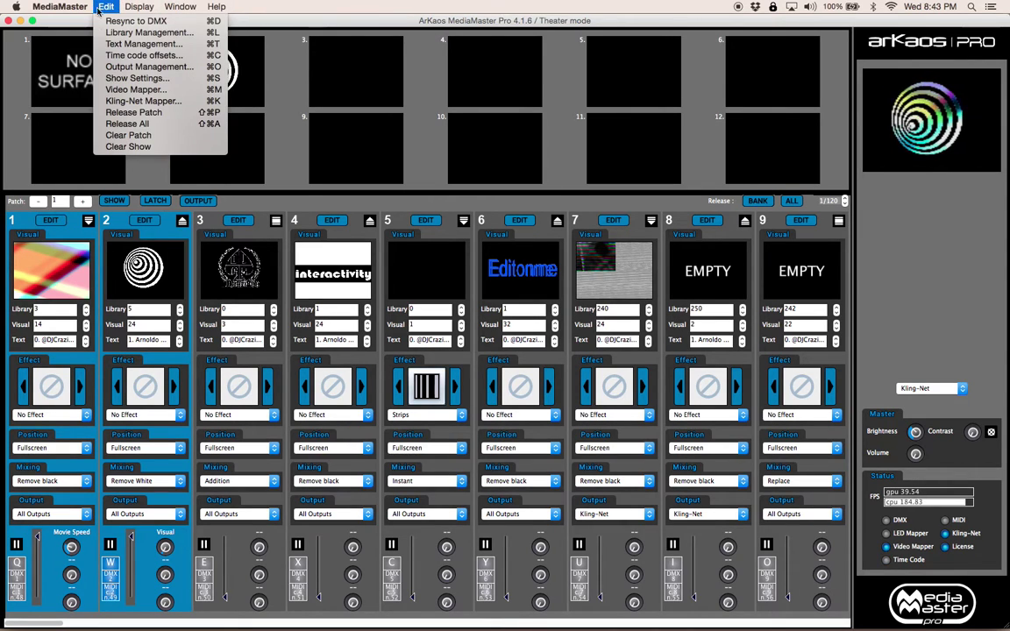
left_click(332, 30)
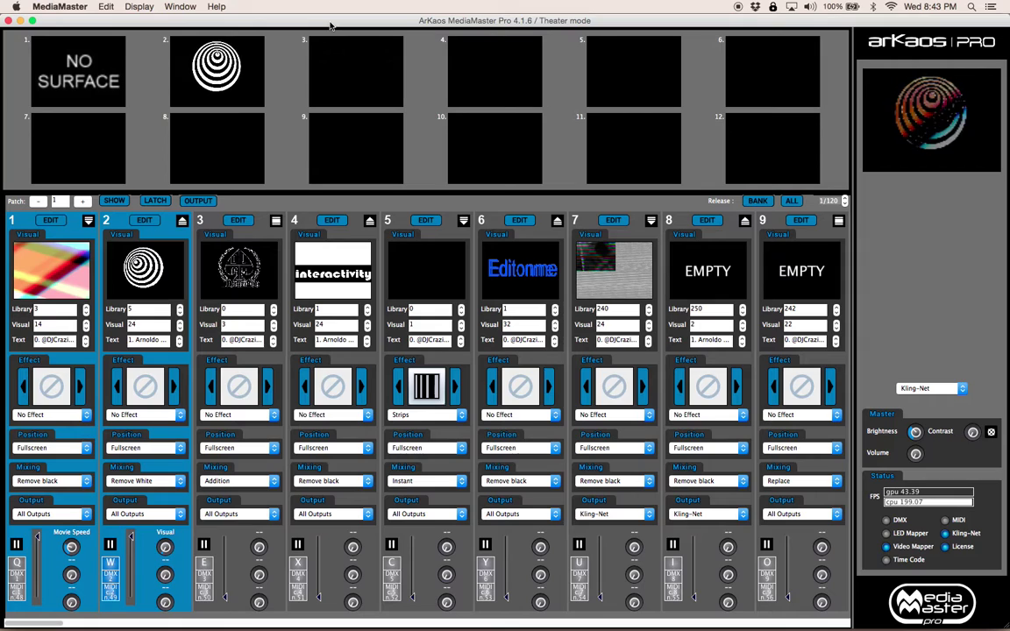
key("super+t")
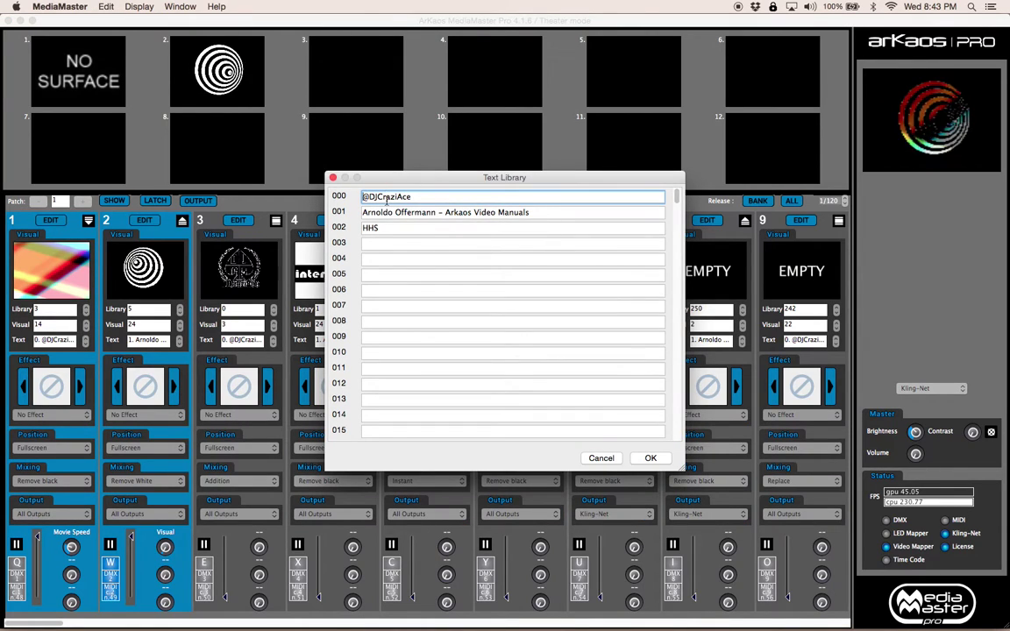
left_click(402, 228)
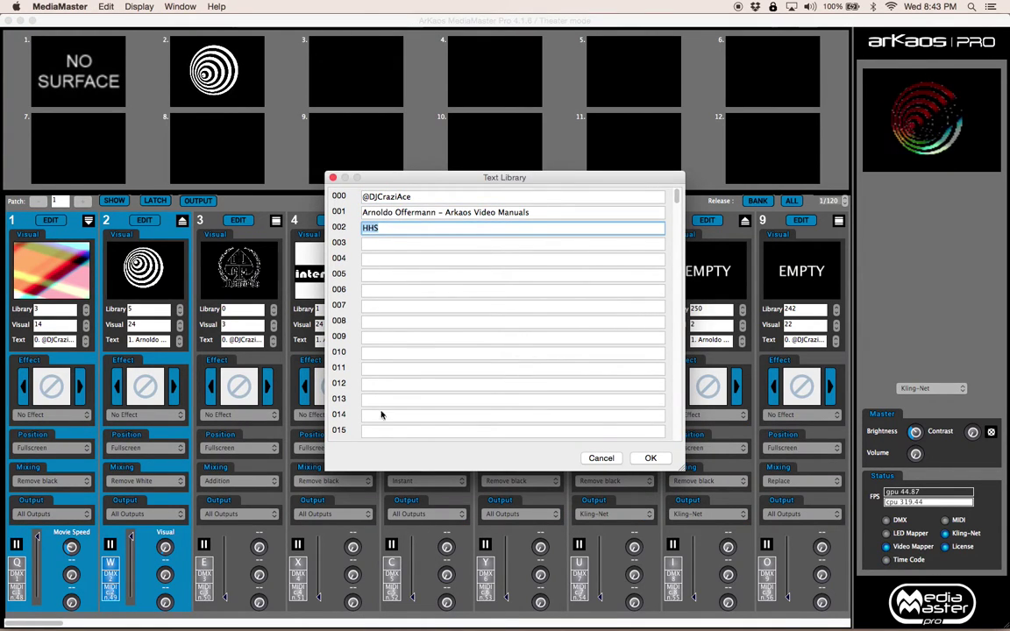
left_click(402, 212)
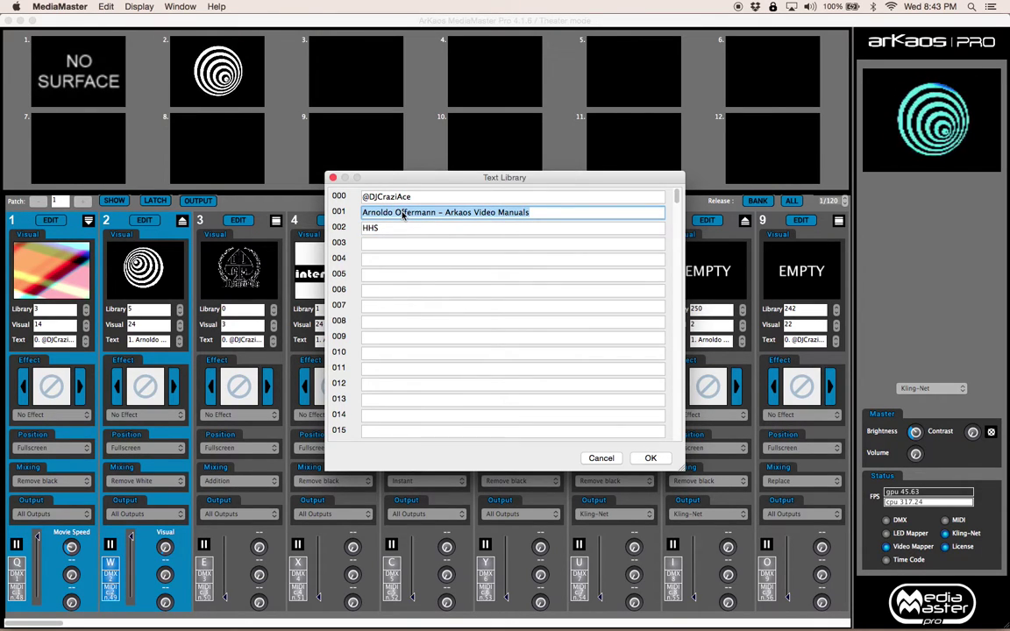
left_click(381, 227)
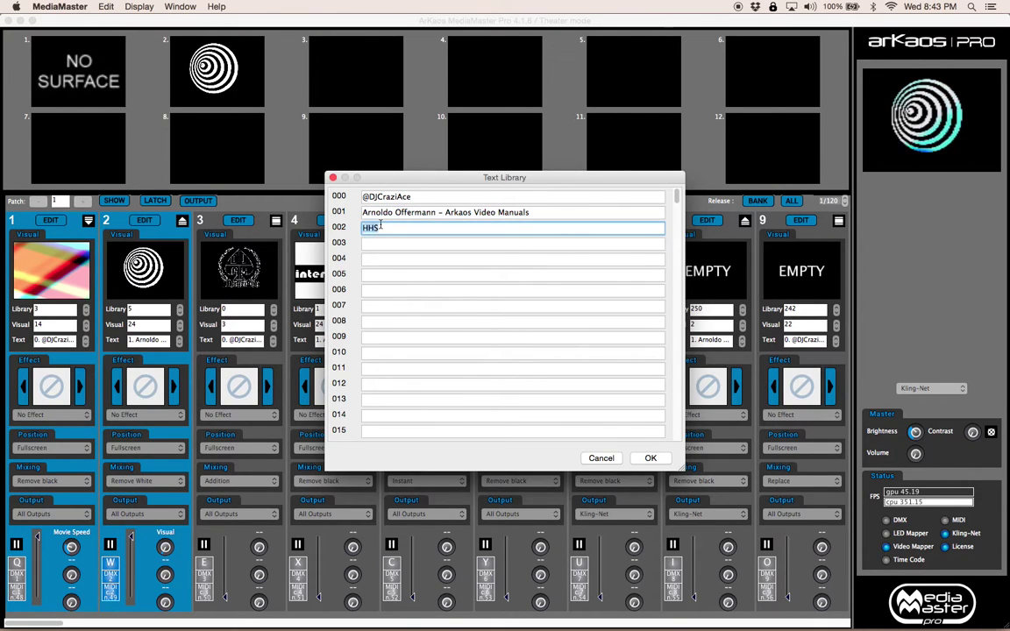
type("Media Mas")
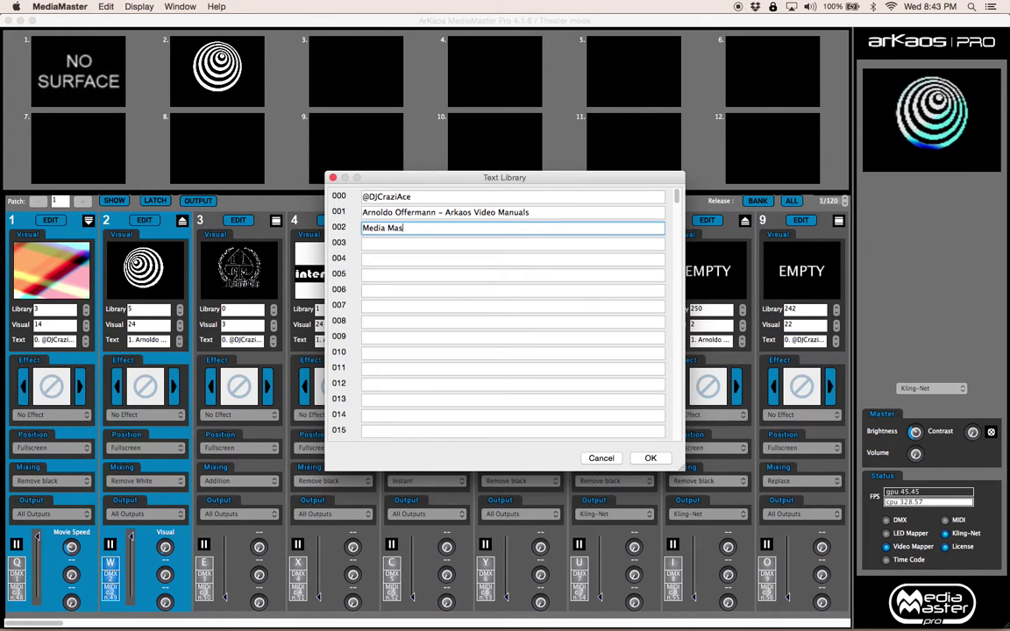
type("ter Pro 4.1.6")
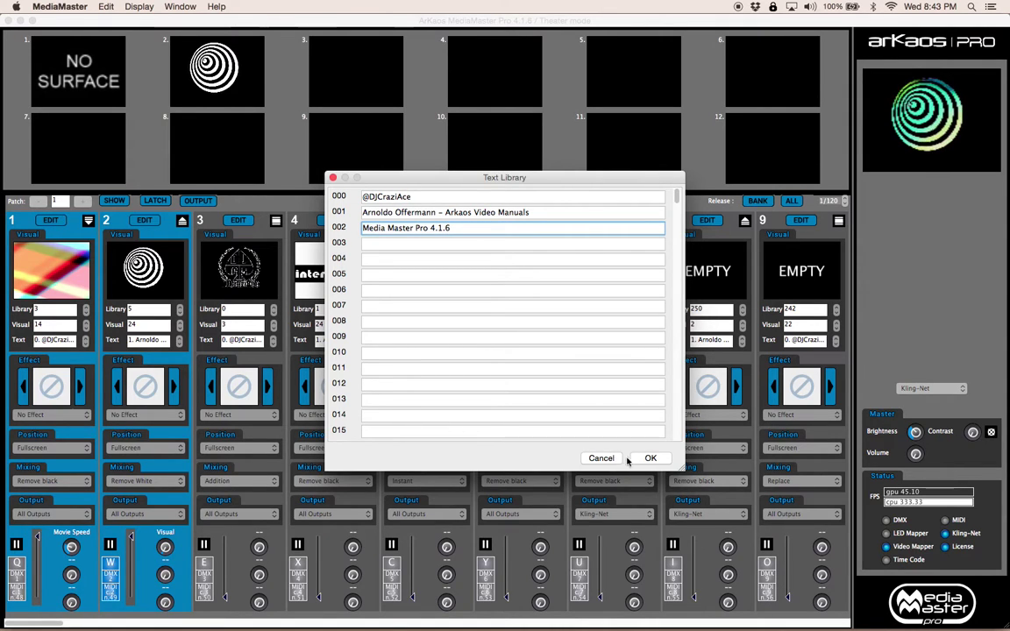
left_click(649, 457)
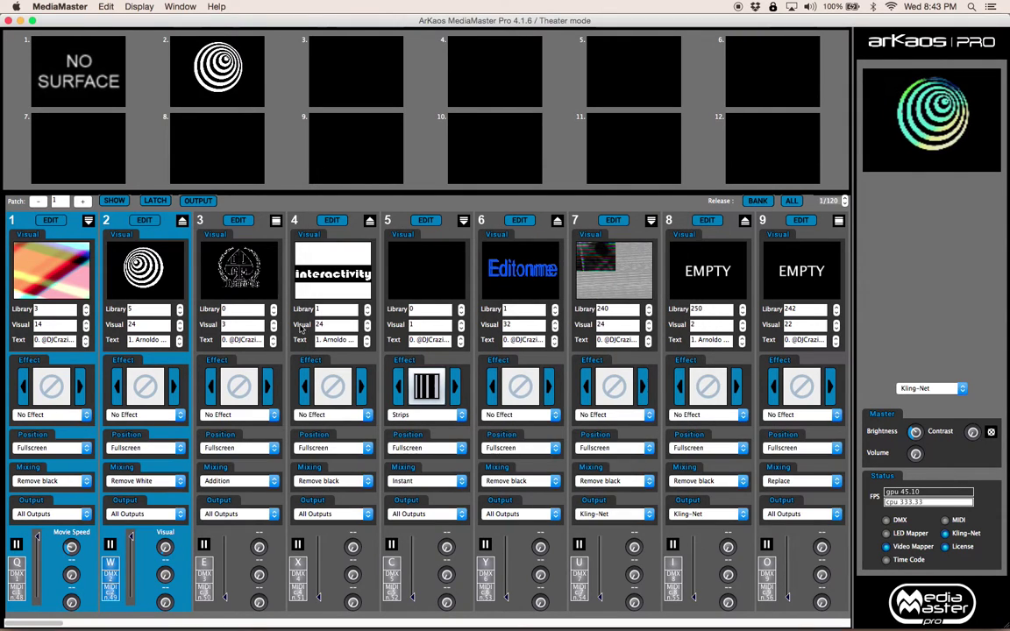
Browse the 251_TextFolder2 and 001_Text folders in Library Management, then close it.
left_click_drag(409, 175, 419, 463)
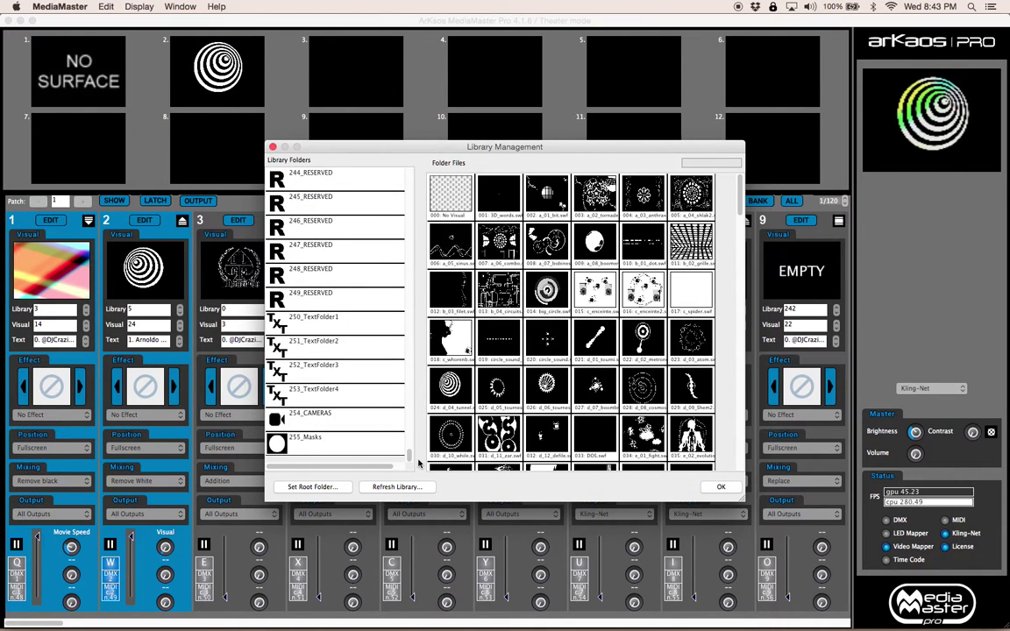
left_click(351, 353)
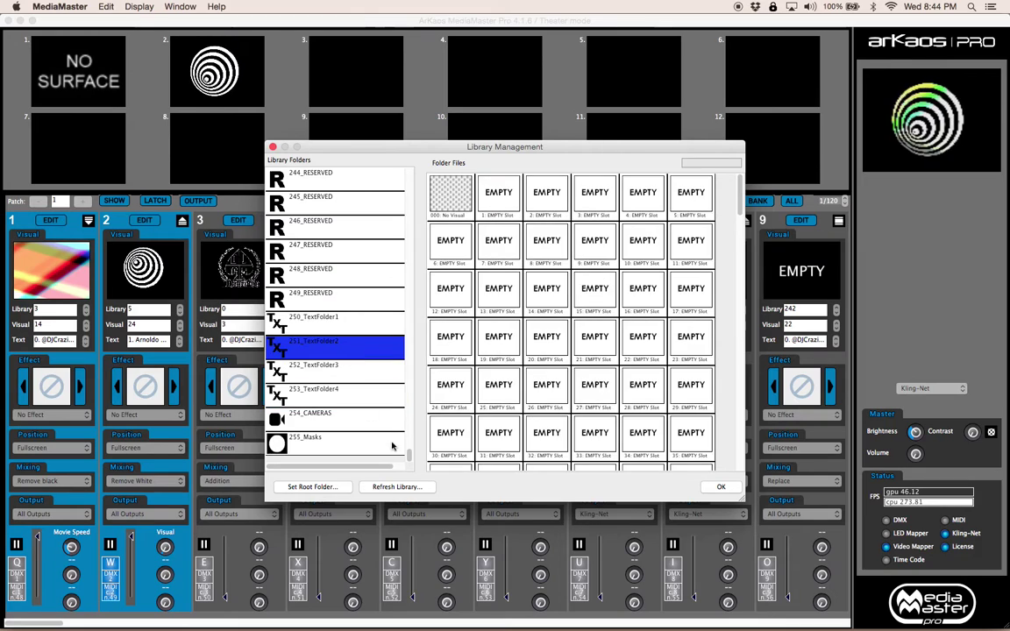
left_click_drag(408, 456, 433, 151)
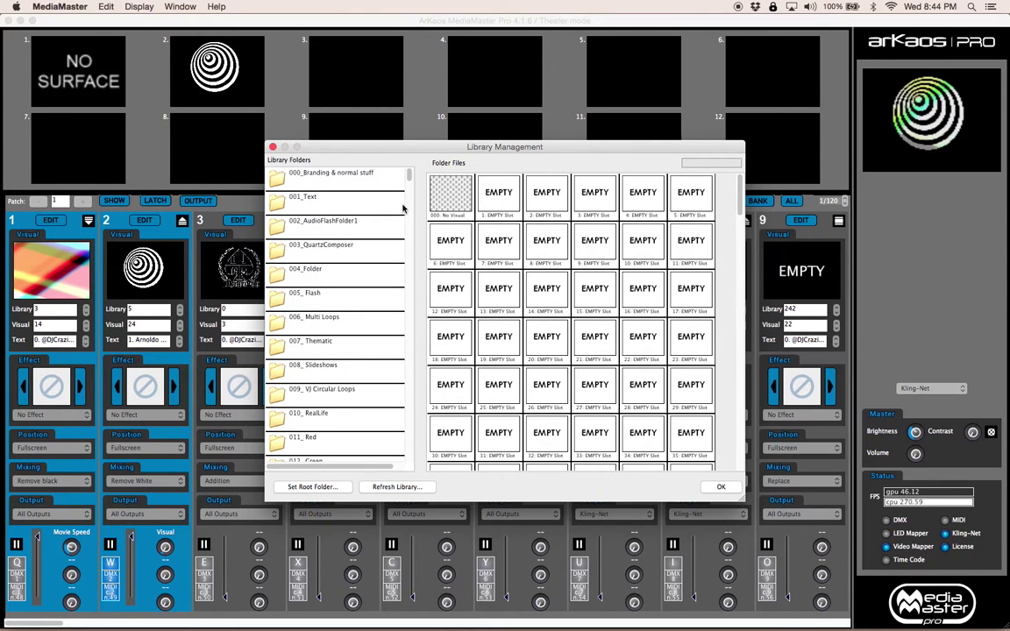
left_click(355, 199)
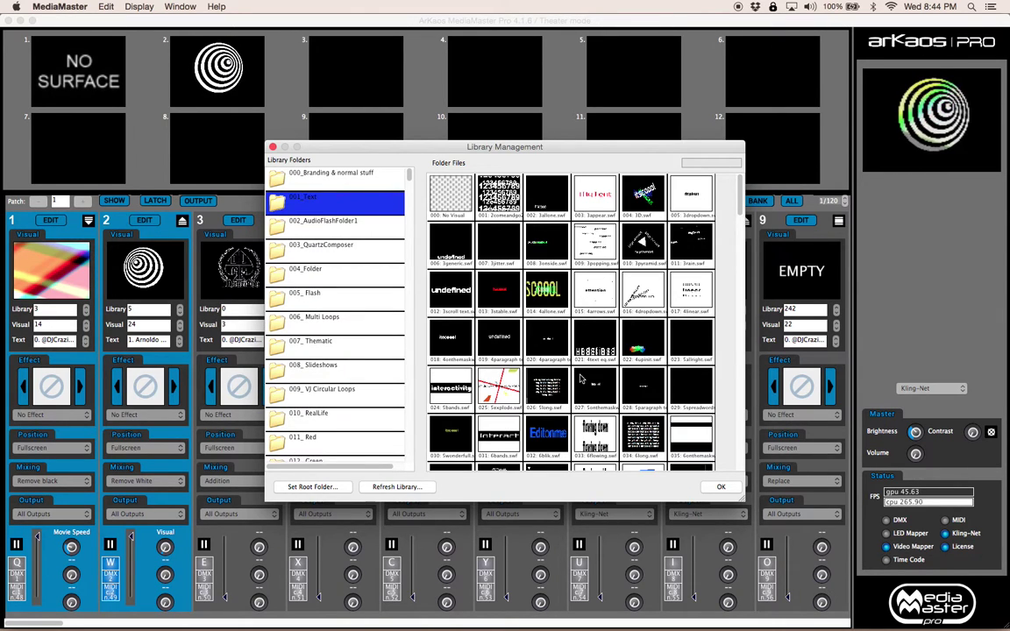
key("Return")
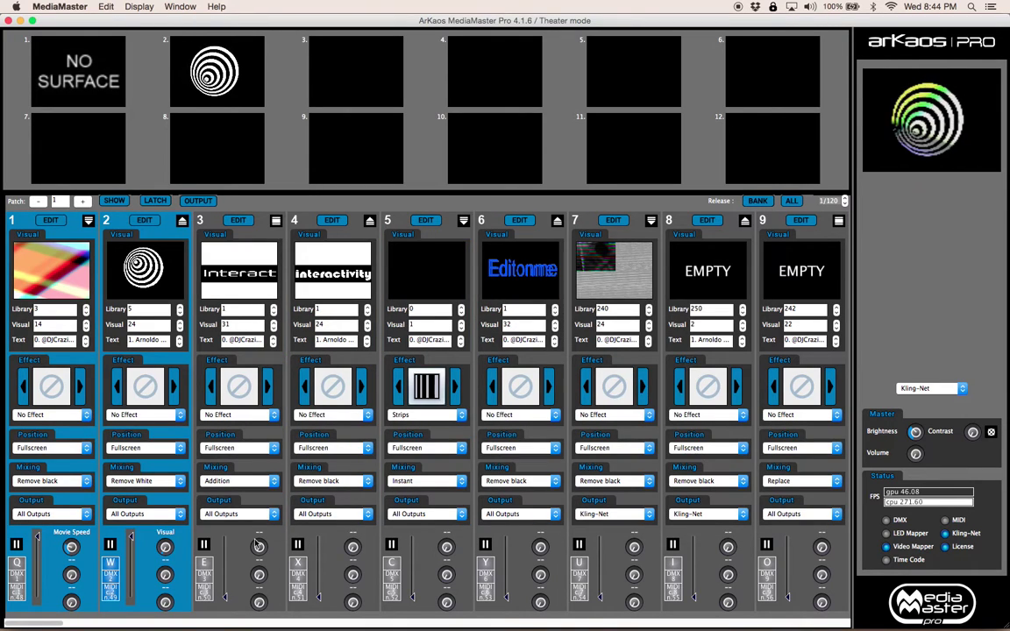
Raise layer 3's fader to full and inspect its Visual Preset Parameters.
left_click_drag(230, 582, 226, 535)
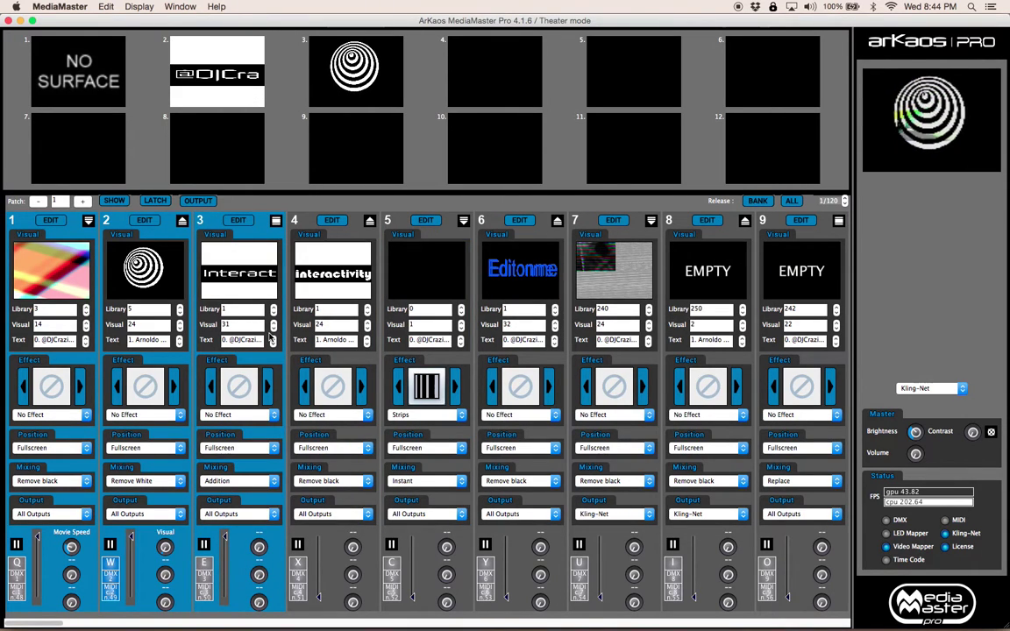
left_click(275, 220)
left_click(237, 220)
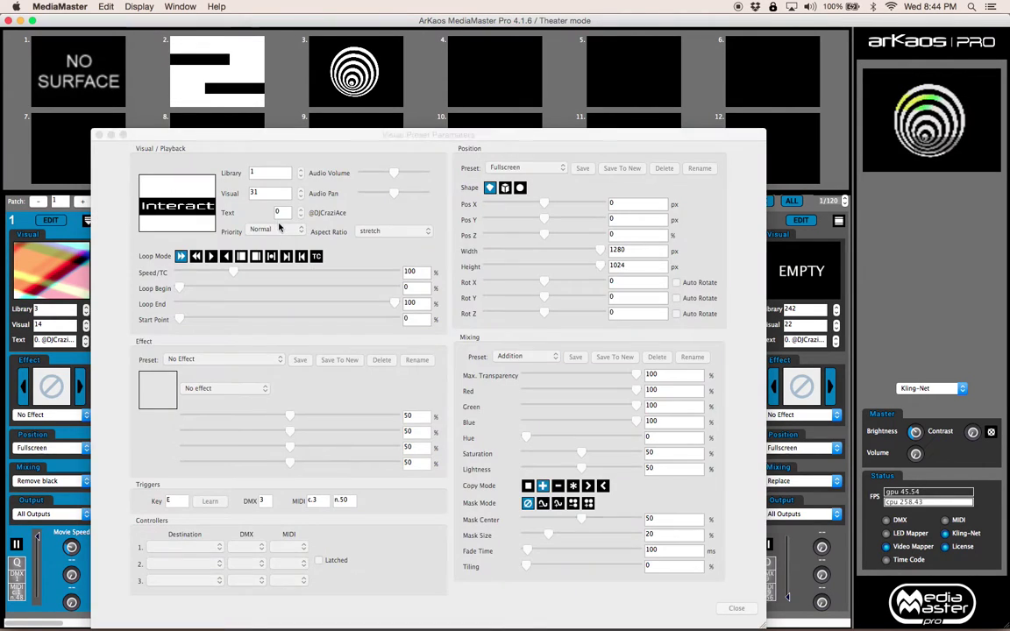
key("Escape")
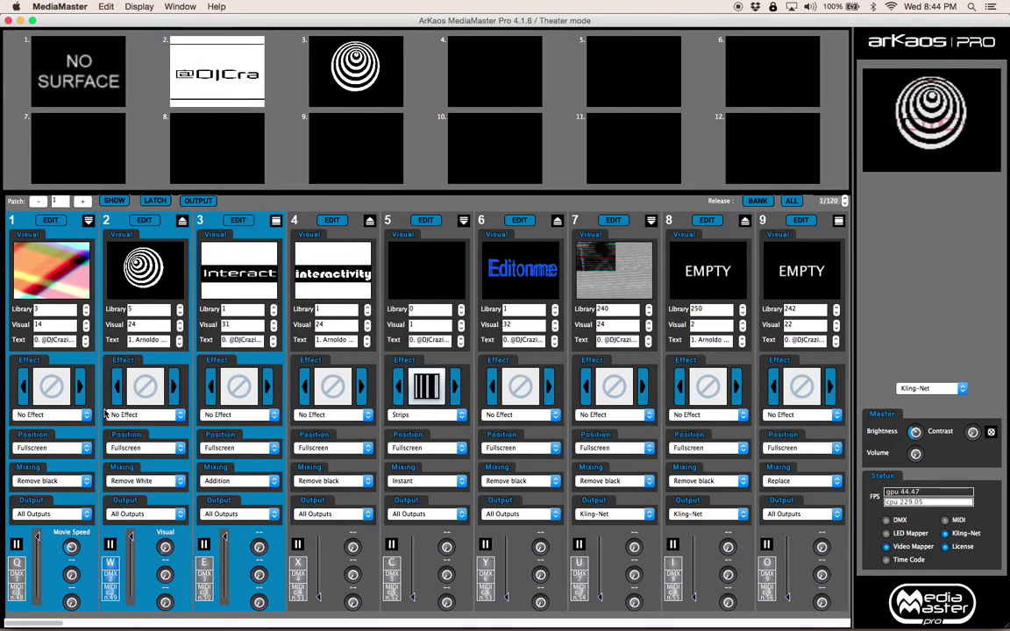
Stop layers 1 and 2, and cycle layer 3's Text field back to entry 1.
key("w")
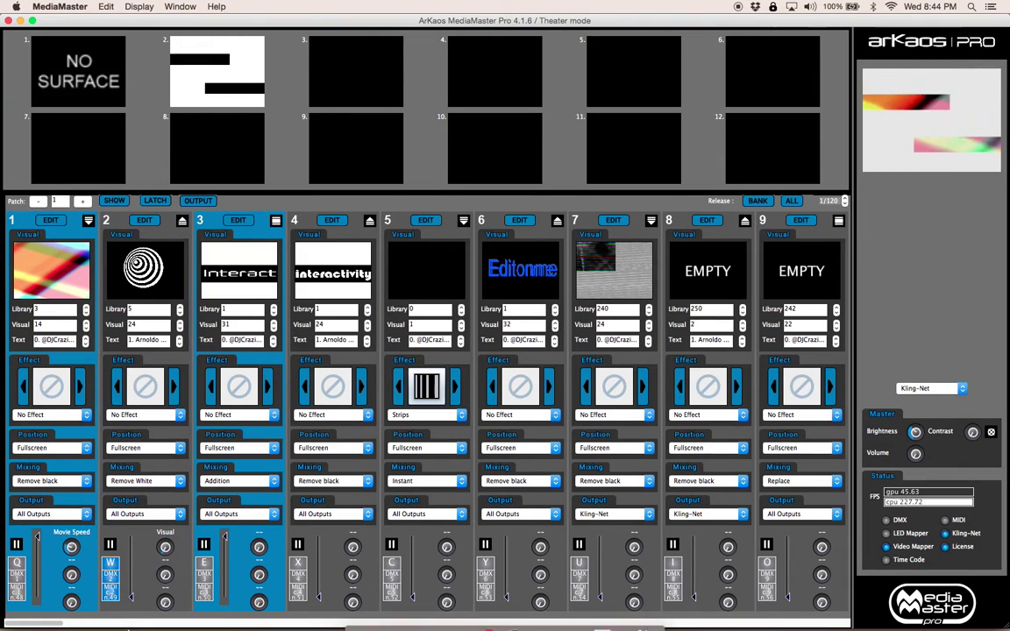
key("q")
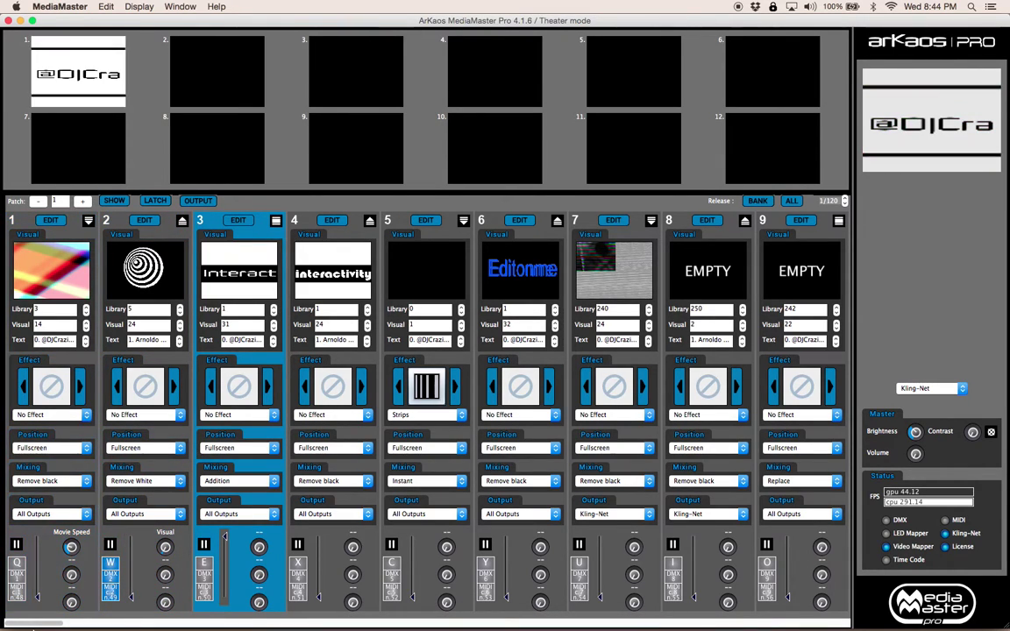
left_click(274, 339)
left_click(274, 342)
left_click(274, 342)
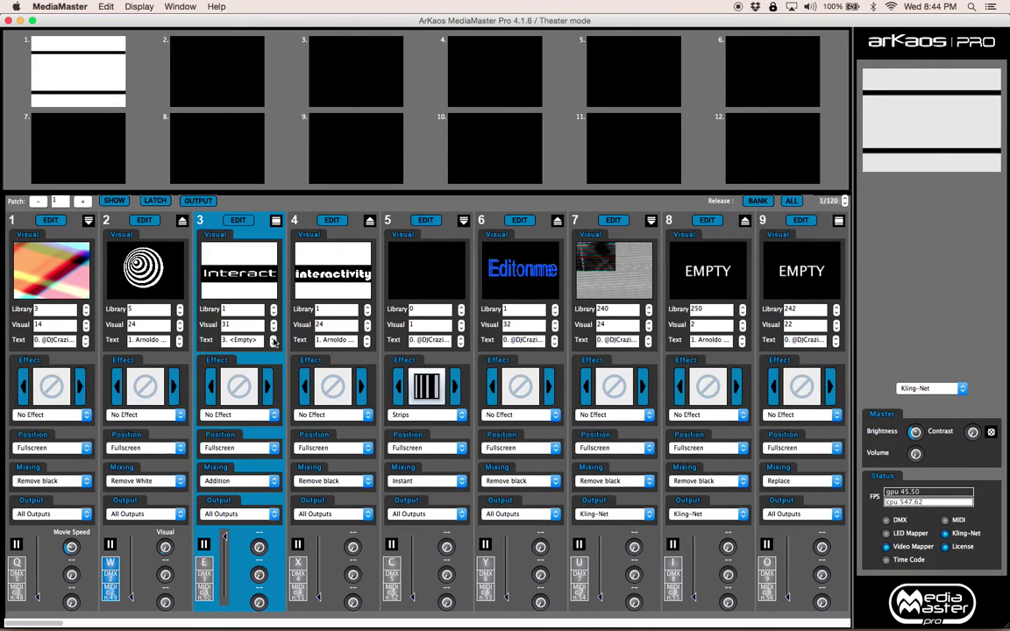
left_click(274, 343)
left_click(274, 342)
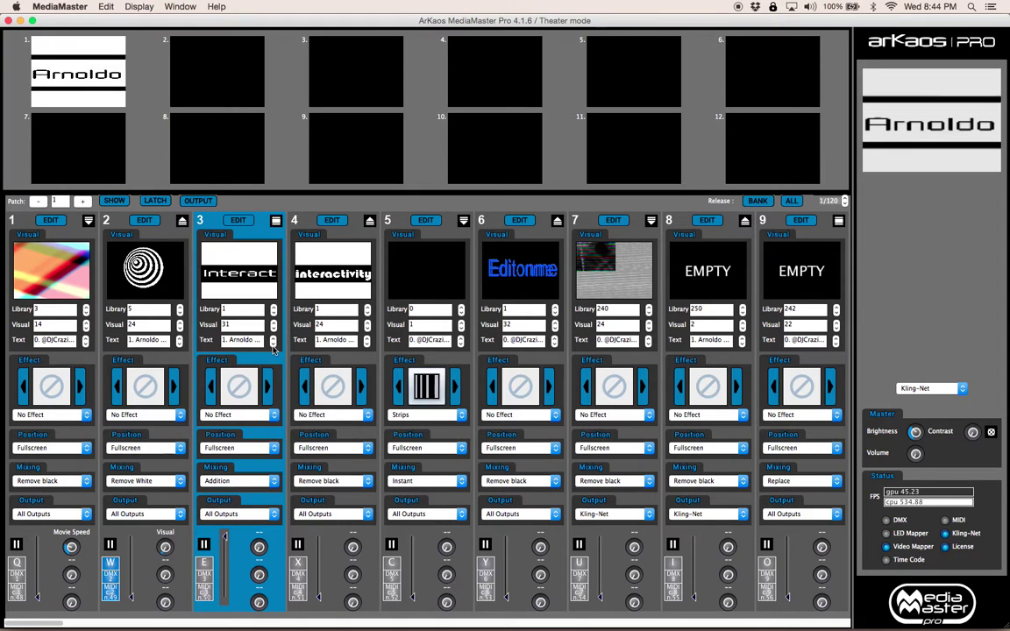
Trigger layer 6's Editonme visual and toggle the master output blackout.
double_click(244, 265)
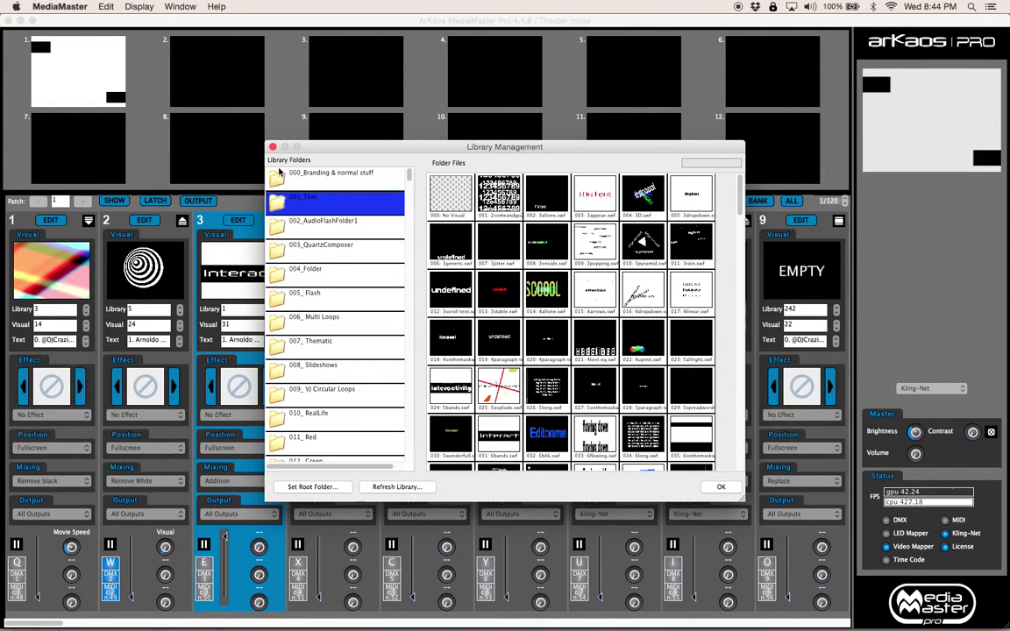
left_click(273, 147)
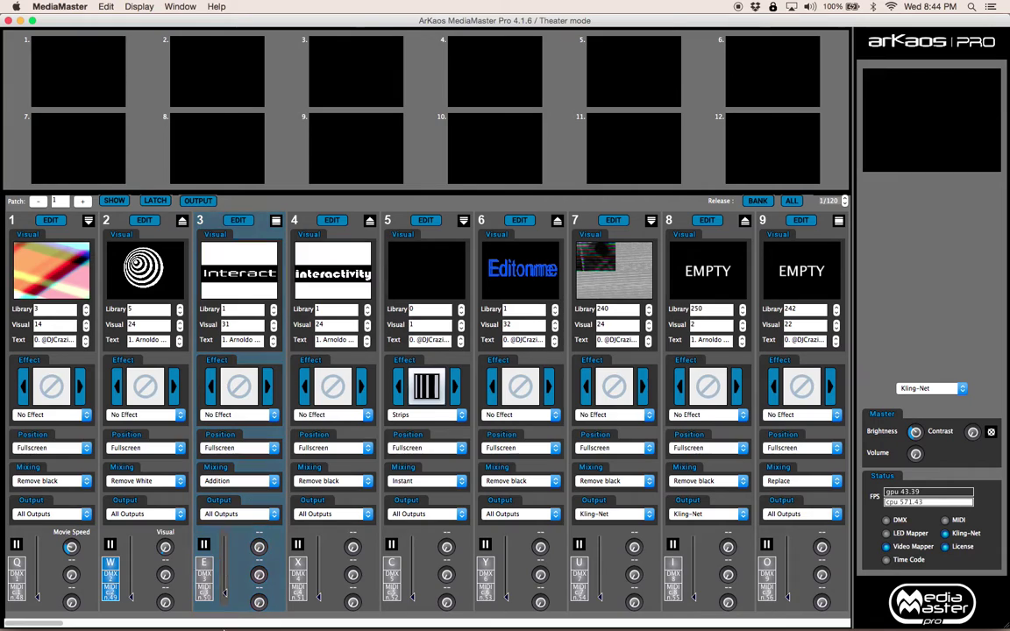
left_click(507, 487)
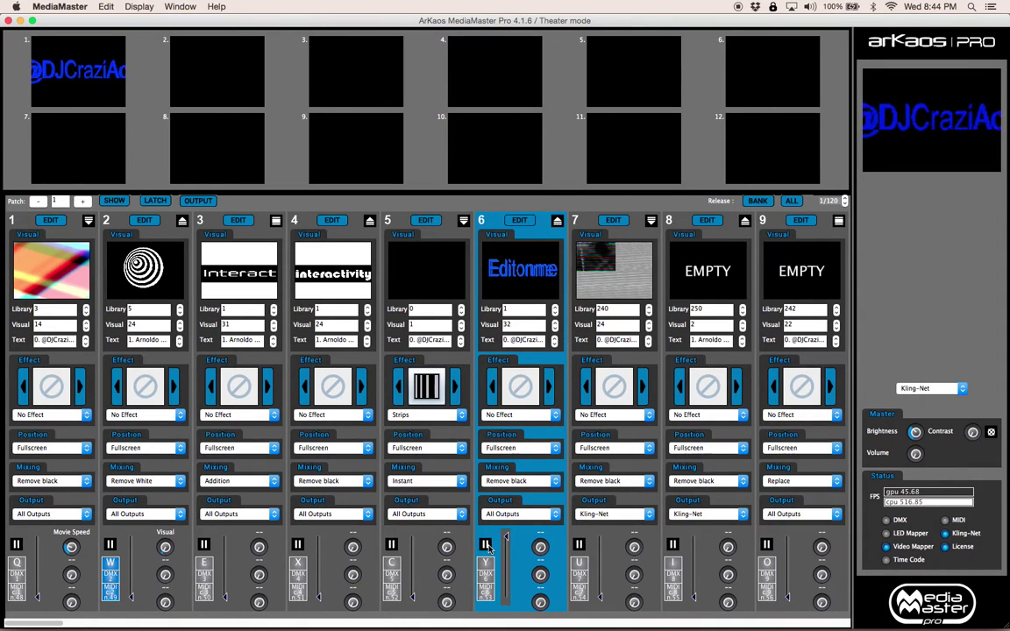
left_click(991, 434)
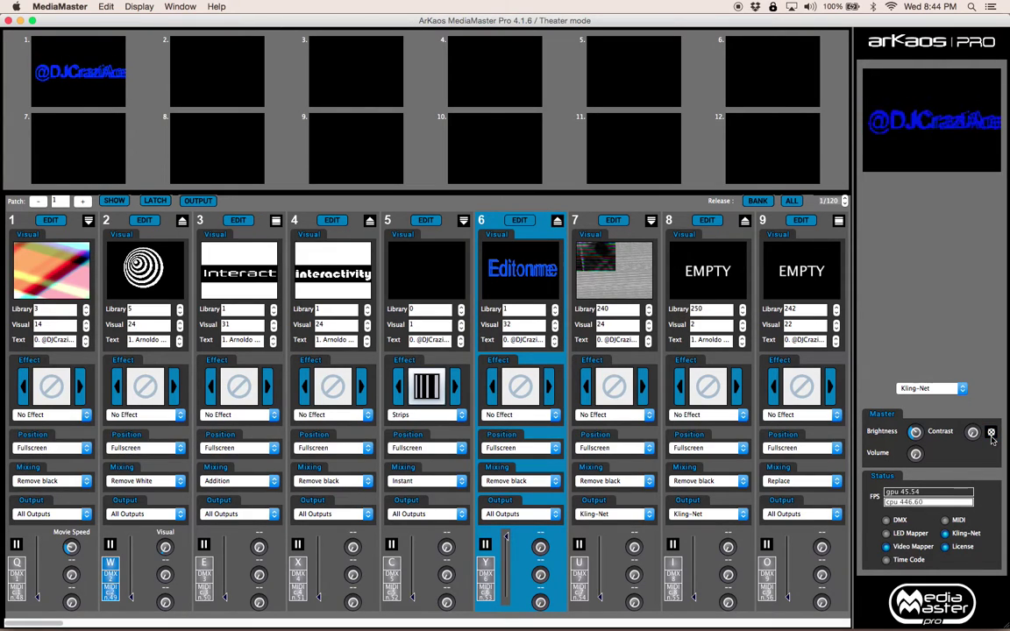
left_click(105, 6)
mouse_move(122, 6)
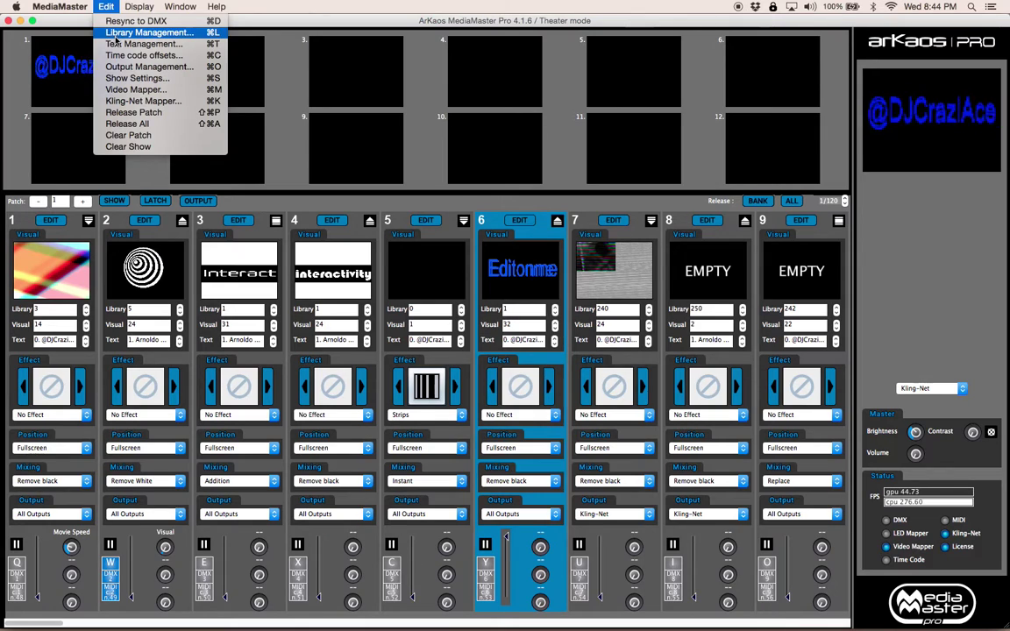
Check Library Management, then bring up Time code offsets with all-zero hours, minutes, seconds, frames.
left_click(116, 38)
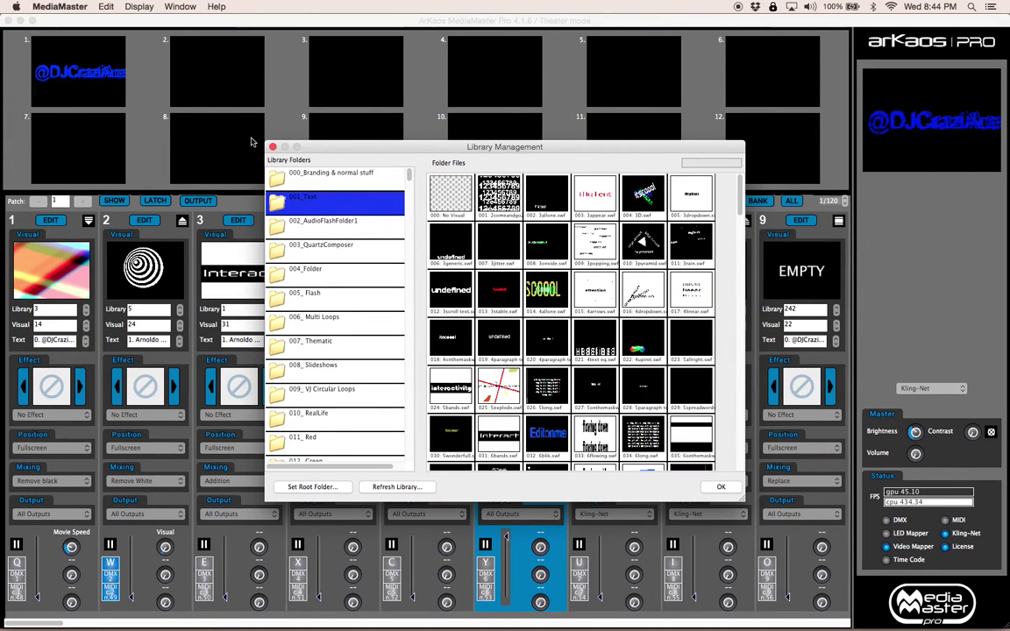
left_click(273, 146)
left_click(132, 7)
mouse_move(105, 7)
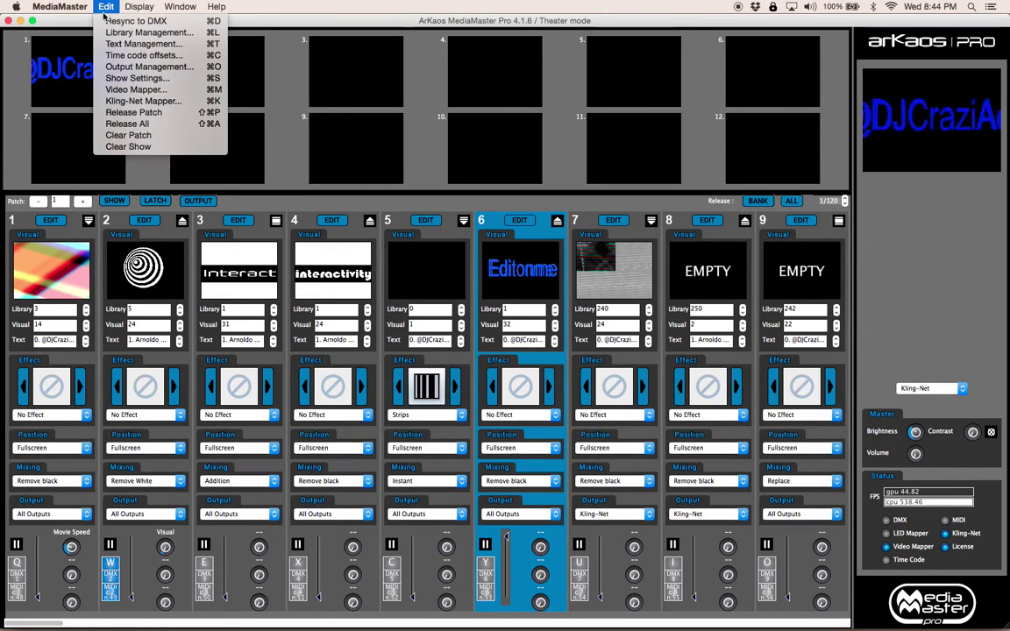
left_click(117, 56)
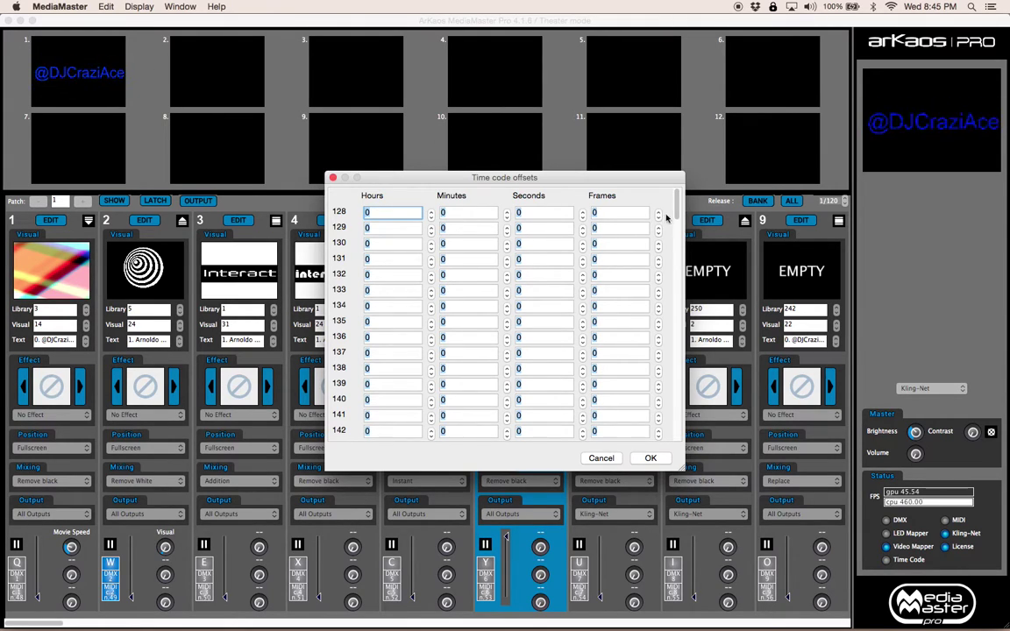
Cancel the Time code offsets window, then view and close Output Management.
left_click_drag(679, 208, 672, 472)
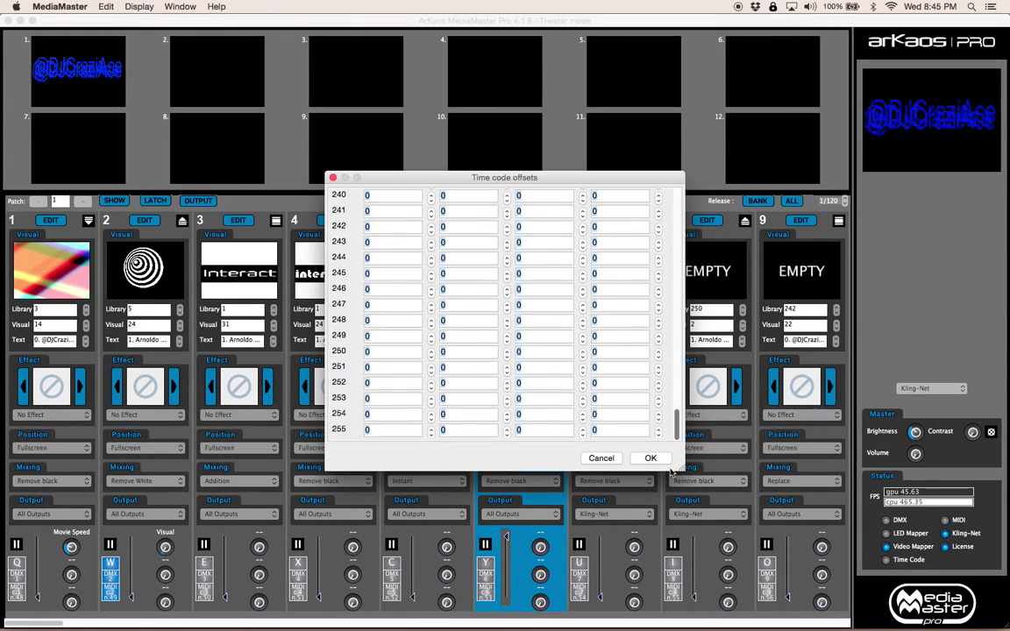
left_click(603, 457)
left_click(106, 6)
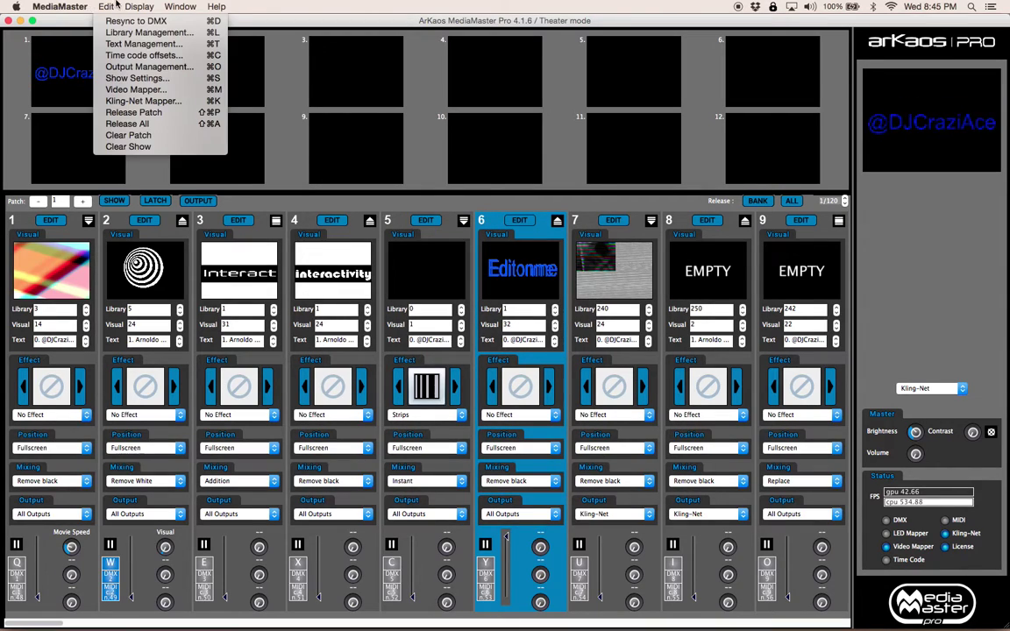
left_click(140, 67)
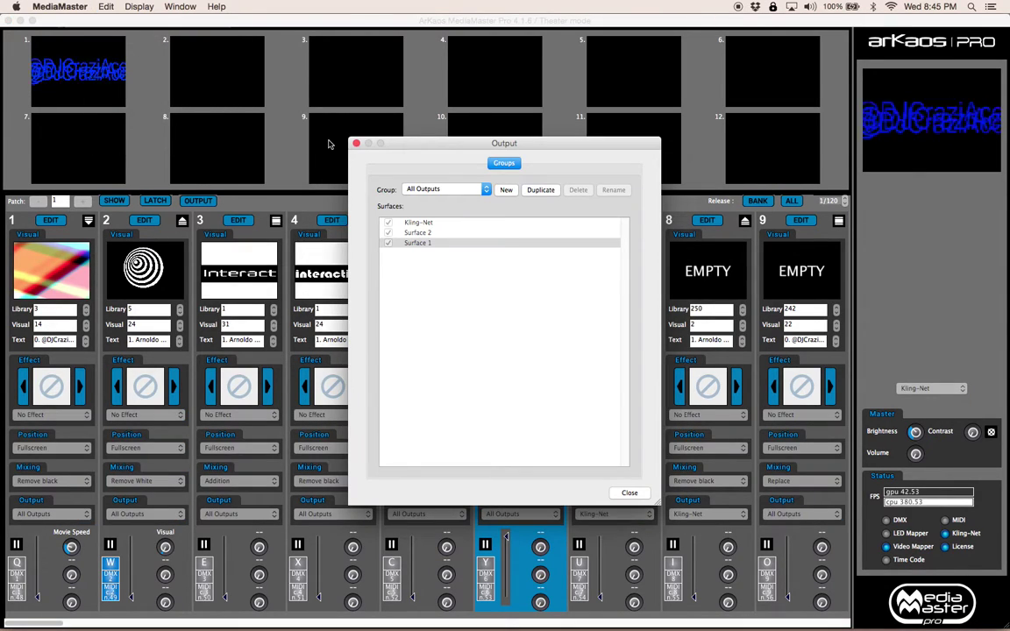
left_click(356, 143)
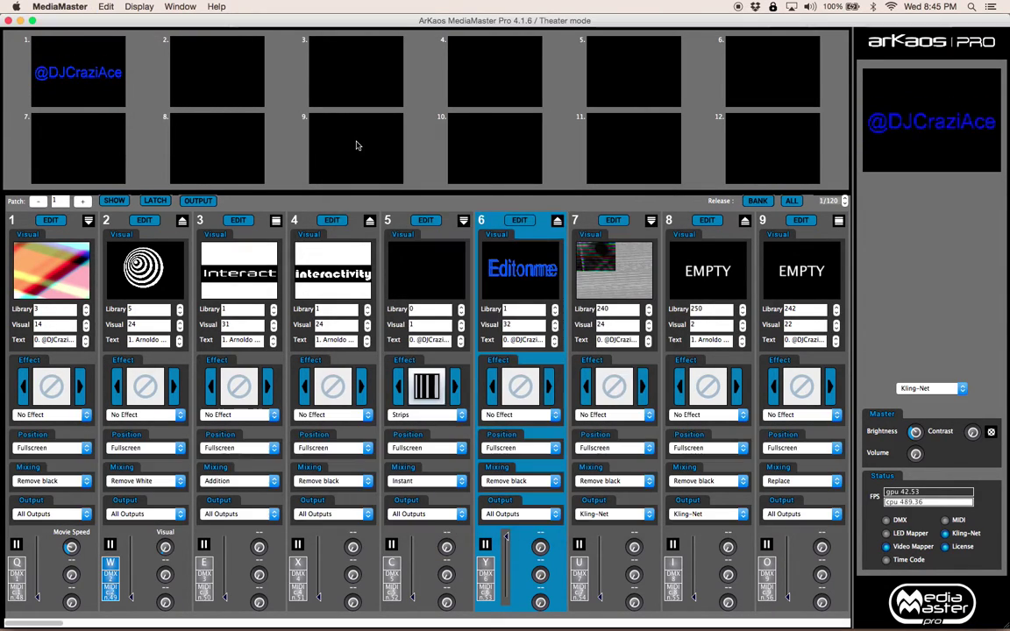
left_click(106, 6)
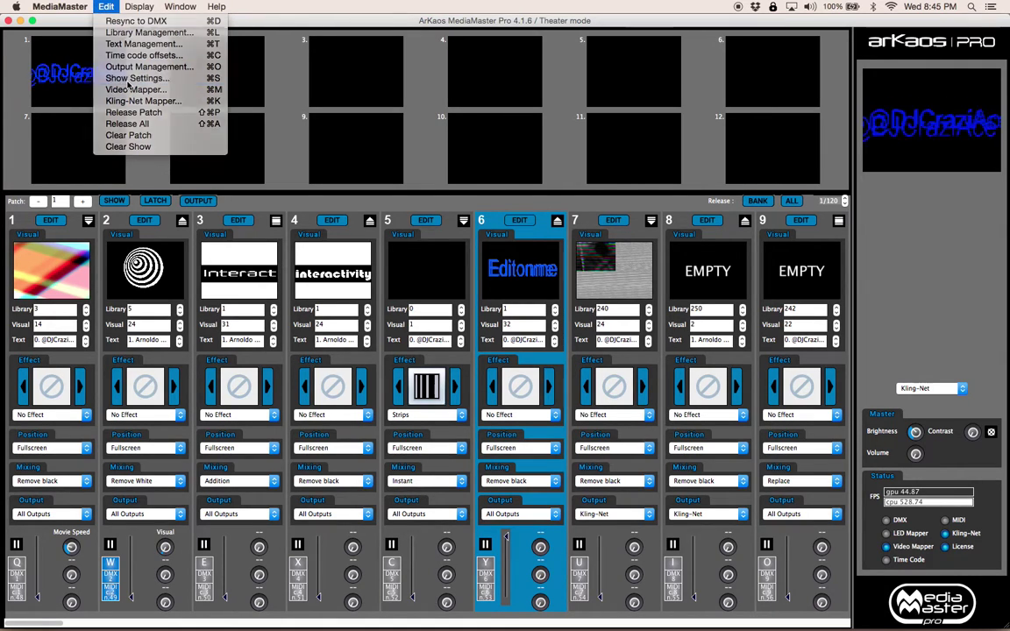
Review the DMX and MIDI pages of Show Settings, then close it.
left_click(130, 78)
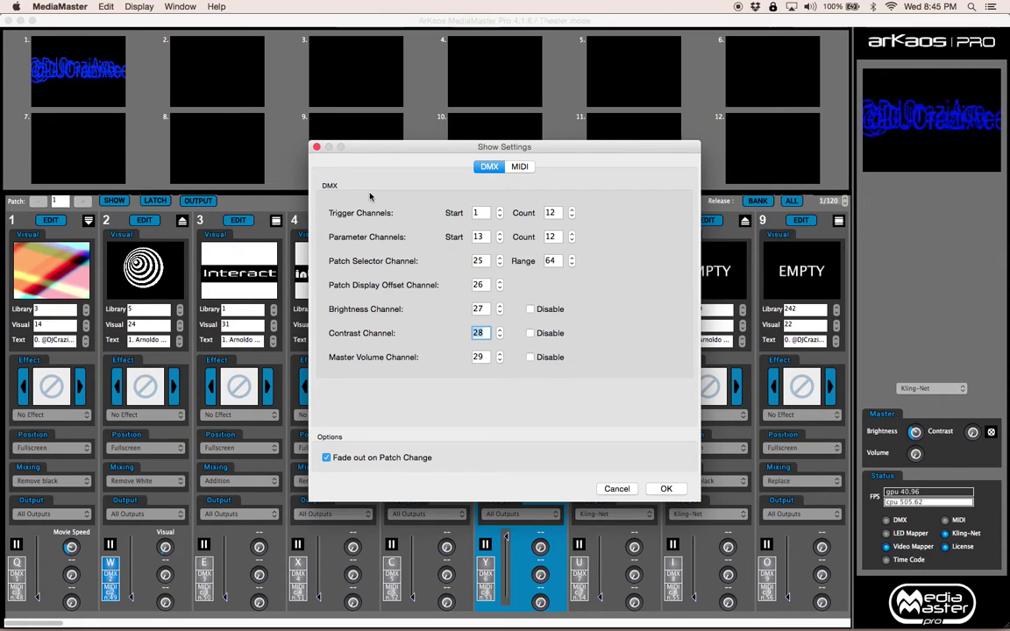
left_click(520, 167)
left_click(496, 167)
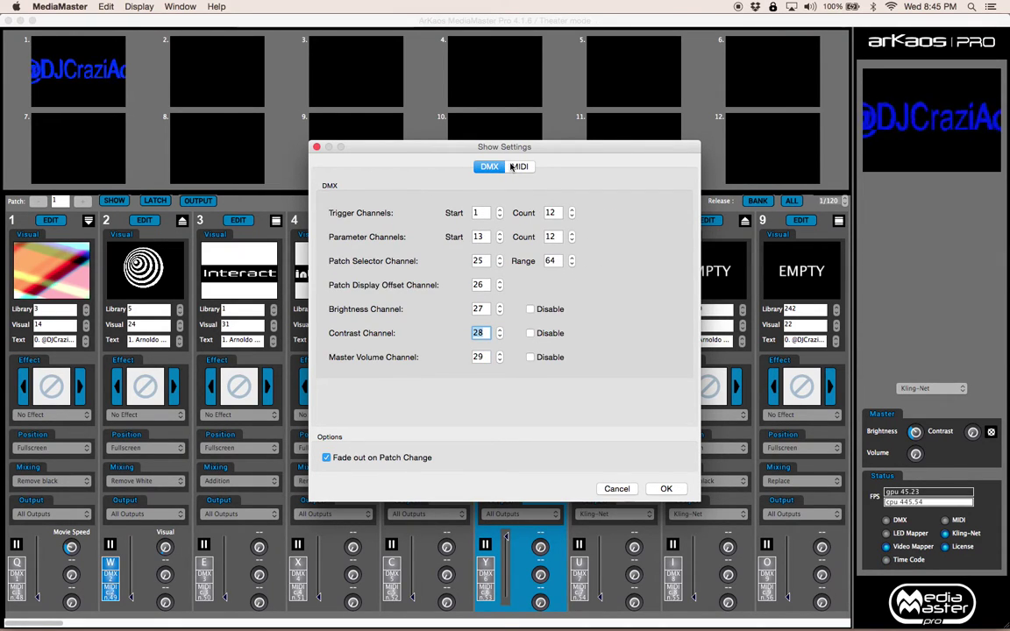
left_click(518, 166)
left_click(317, 147)
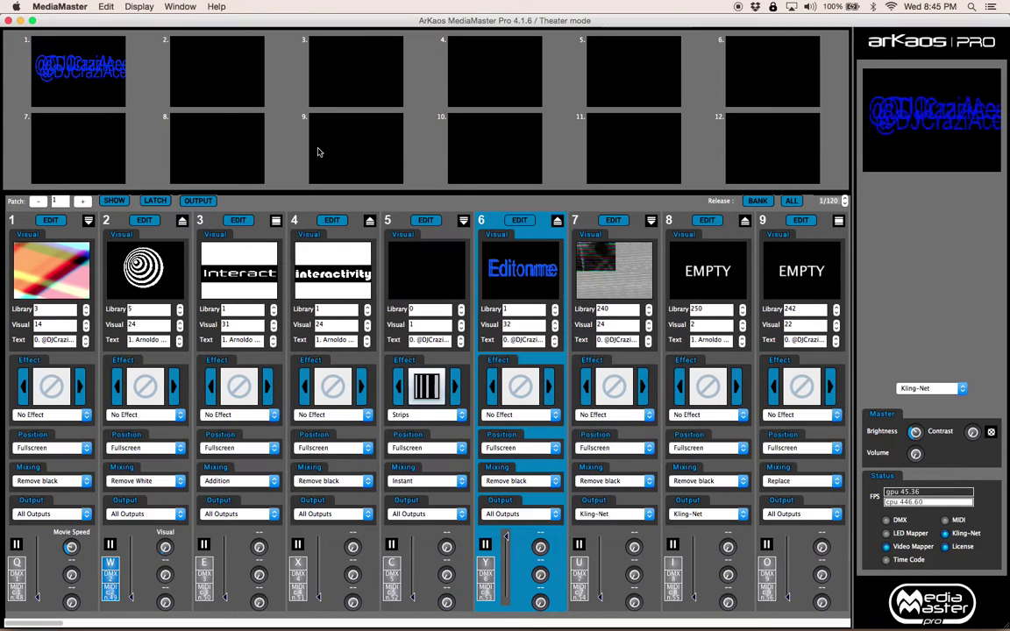
Browse the Edit, Display, Window and Help menus and open the program Preferences.
left_click(104, 6)
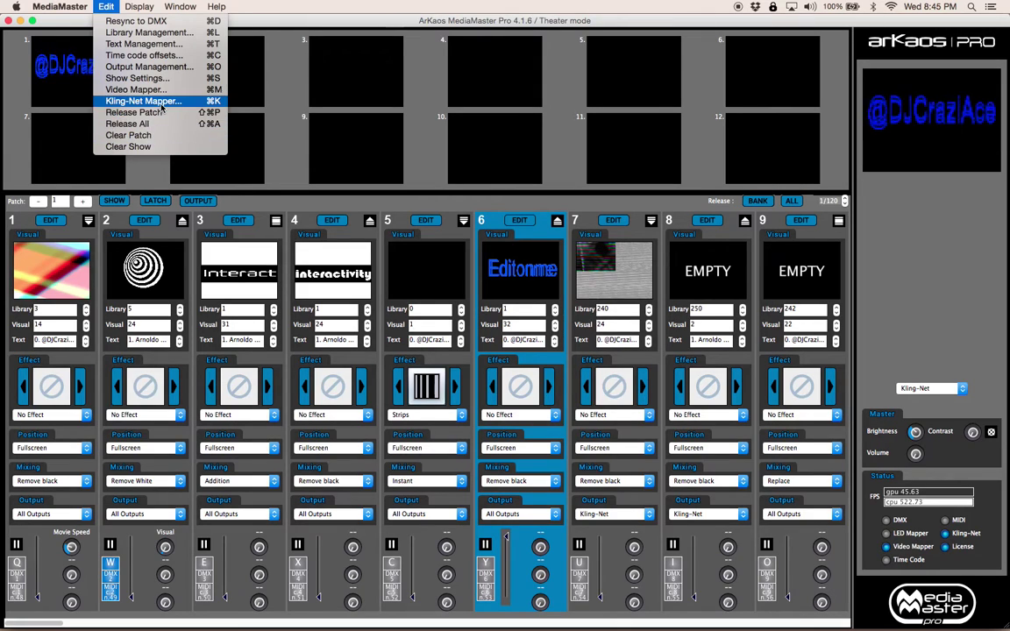
mouse_move(128, 5)
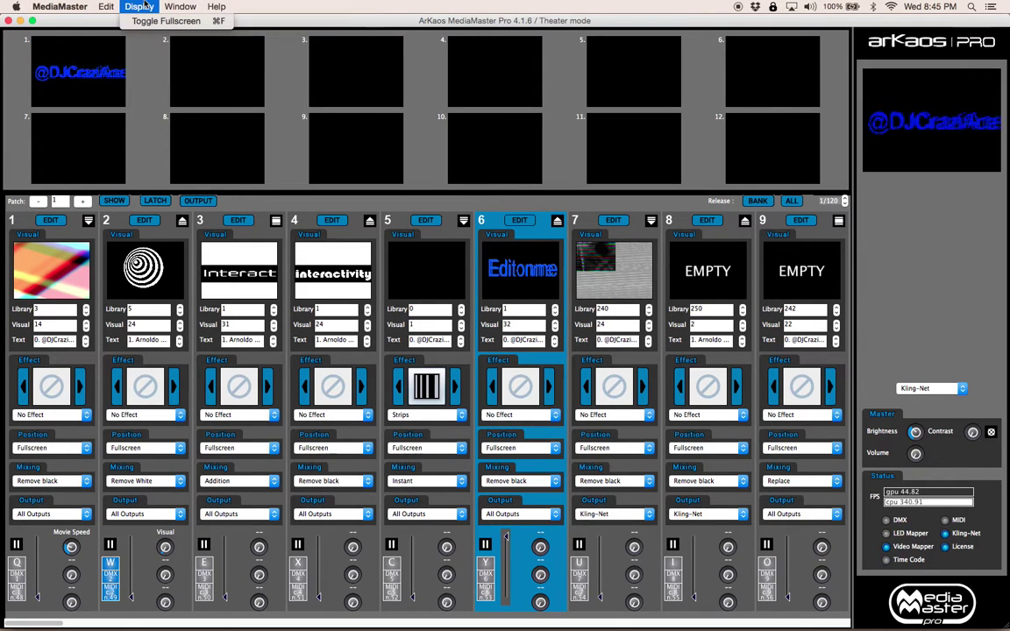
mouse_move(168, 5)
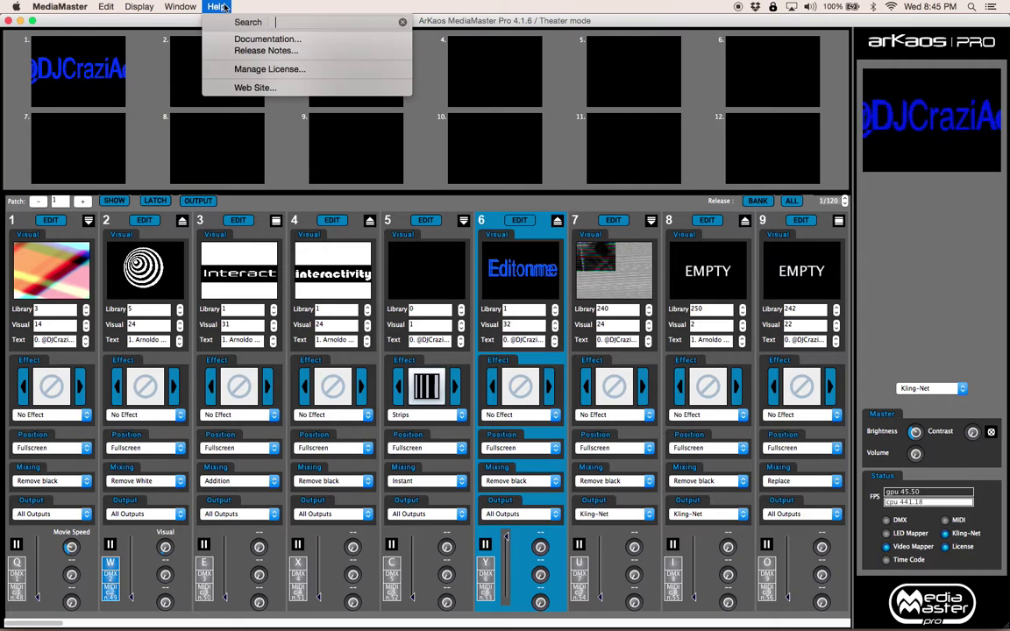
mouse_move(81, 5)
left_click(67, 40)
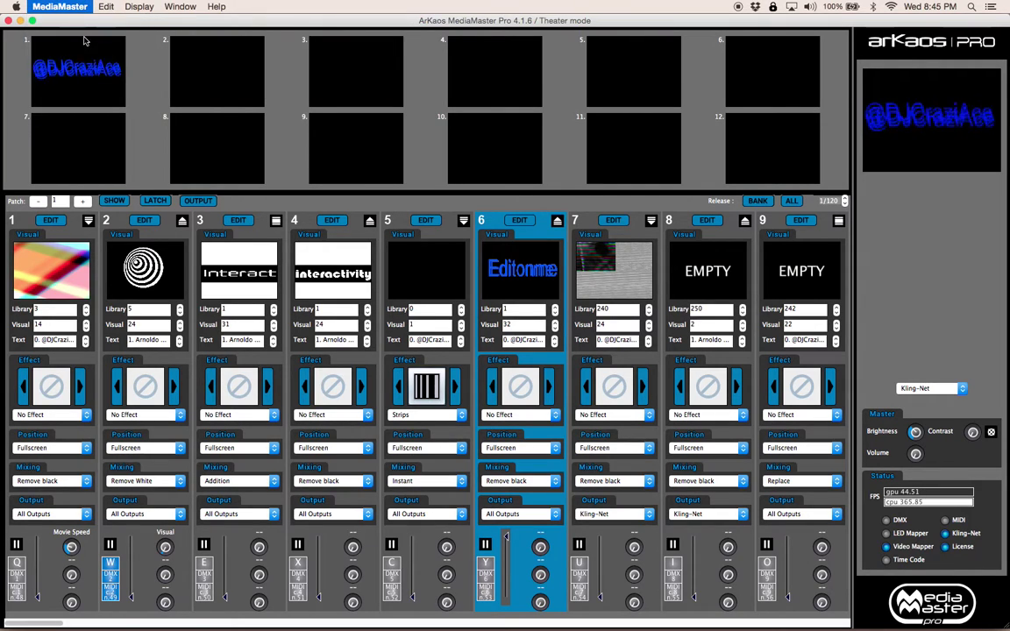
Tour the Output, DMX (keeping ArtNet), MIDI, Audio, Time code, Performance, Activation and Info preference pages.
left_click(158, 109)
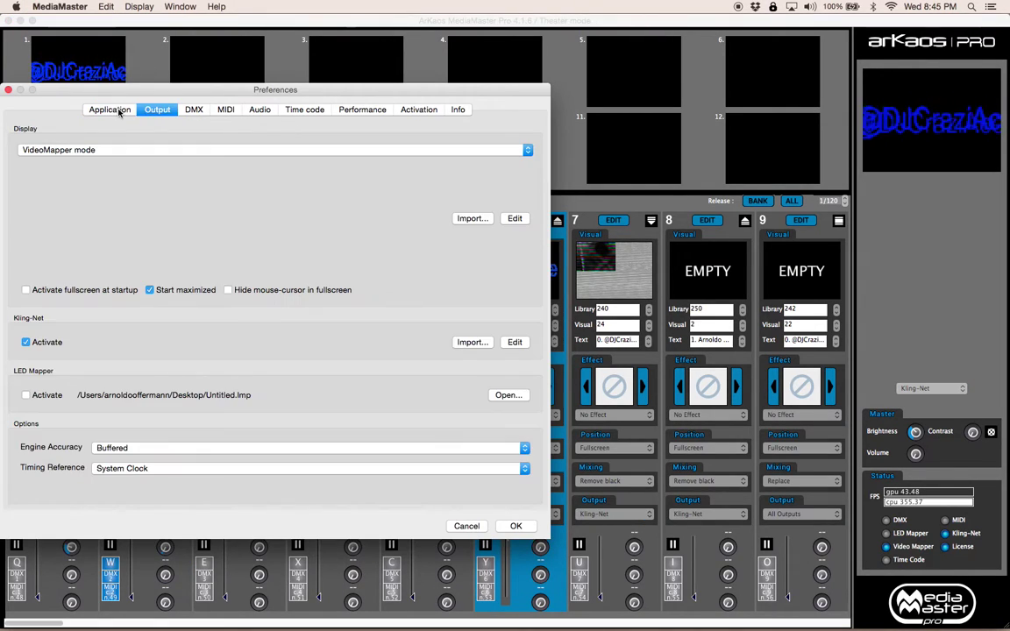
left_click(124, 109)
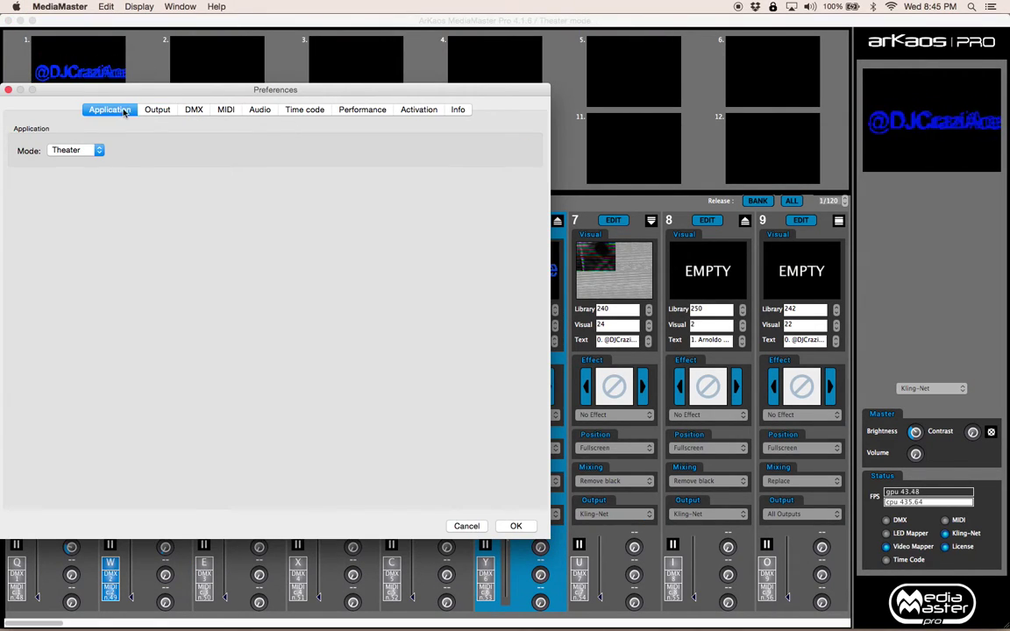
left_click(195, 110)
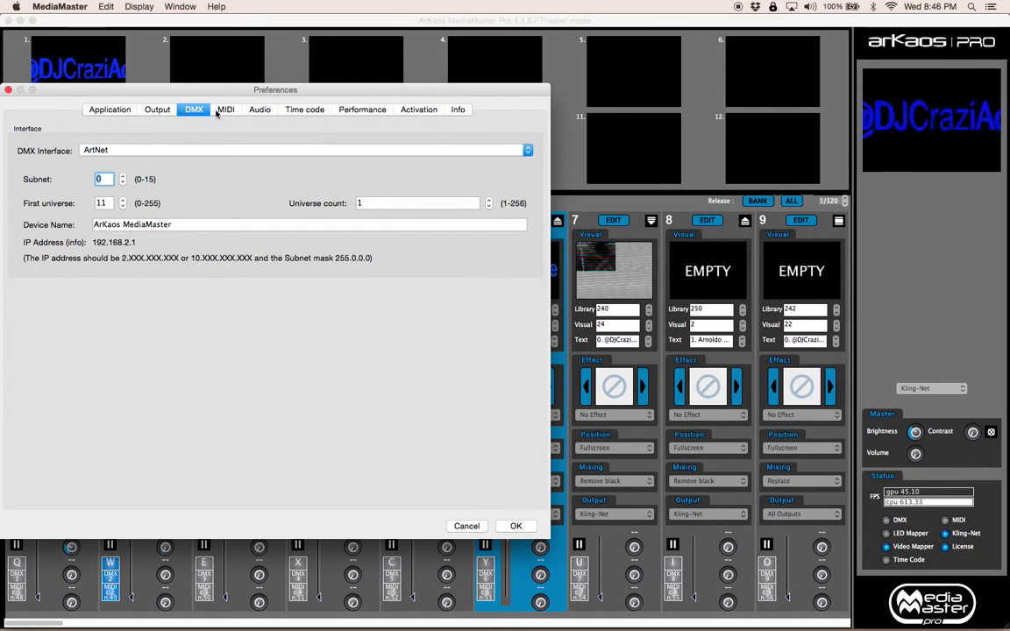
left_click(106, 150)
left_click(106, 150)
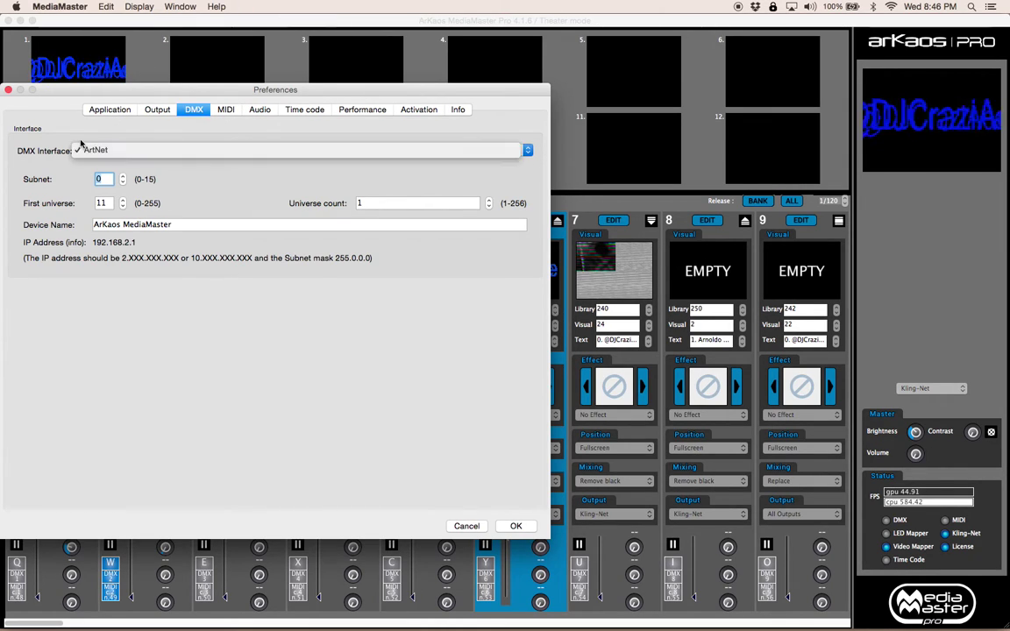
left_click(224, 111)
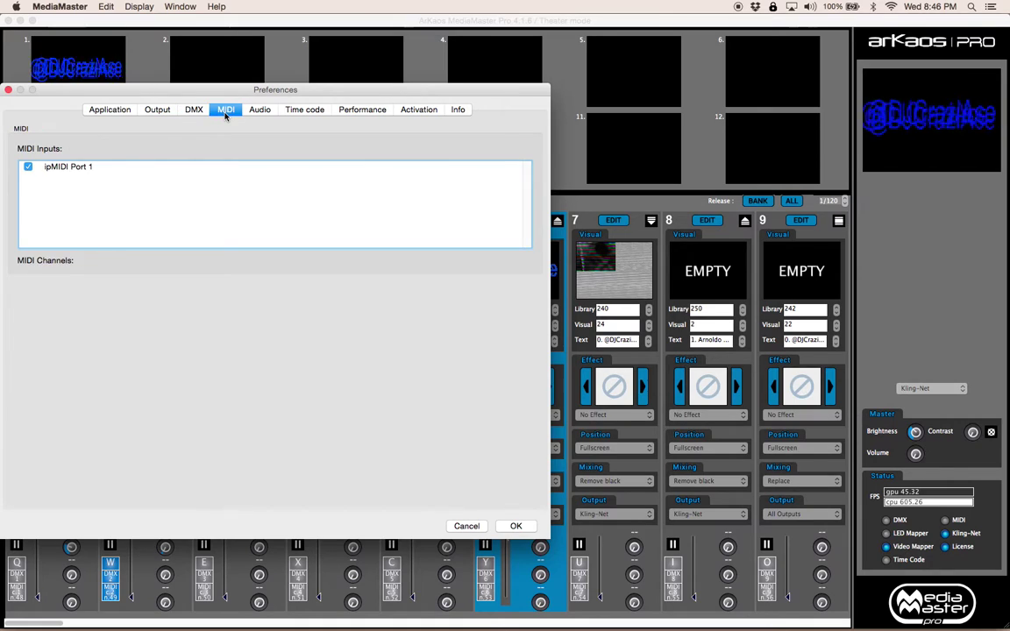
left_click(256, 108)
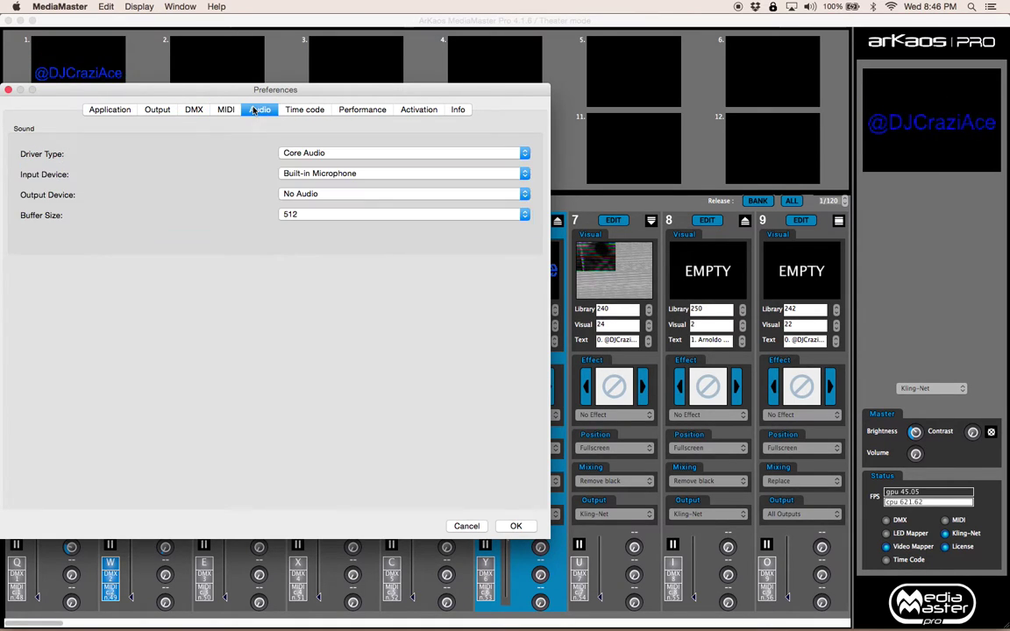
left_click(312, 111)
left_click(363, 110)
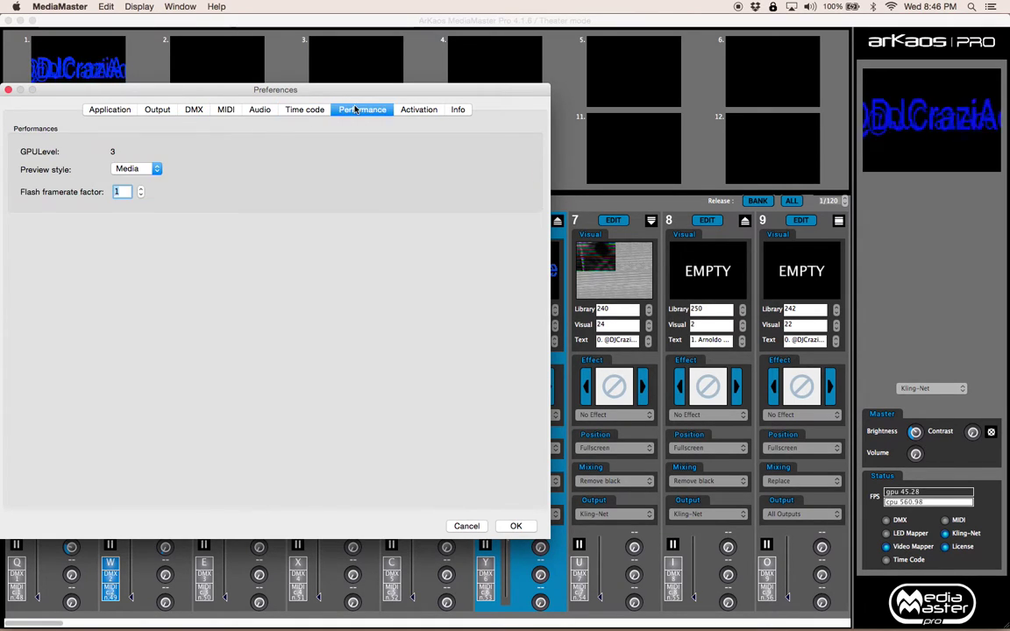
left_click(417, 109)
left_click(457, 109)
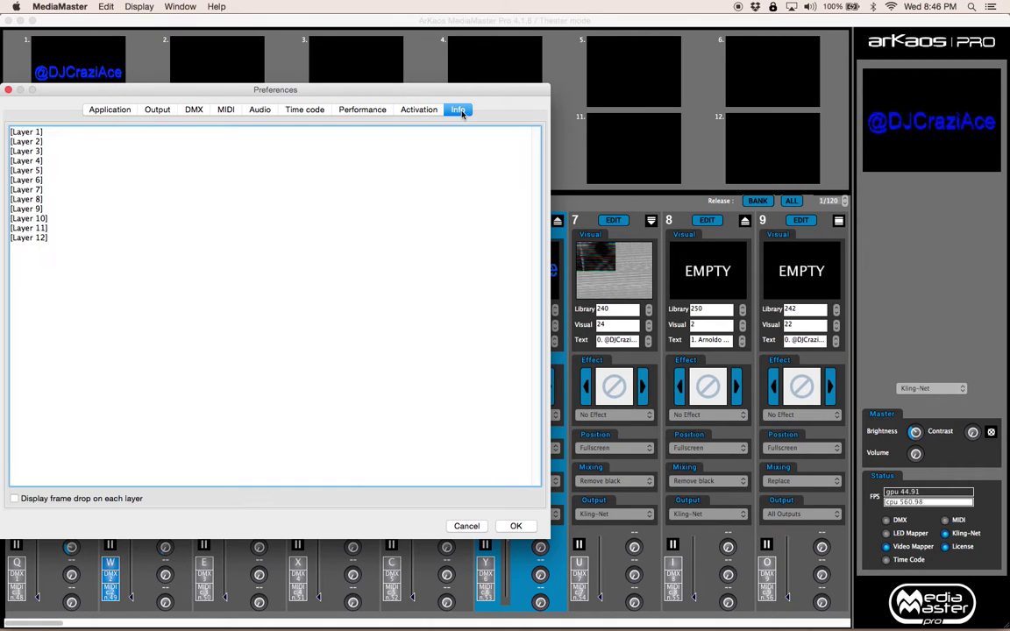
Switch the Application Mode from Theater to Fixture.
left_click(109, 111)
left_click(68, 150)
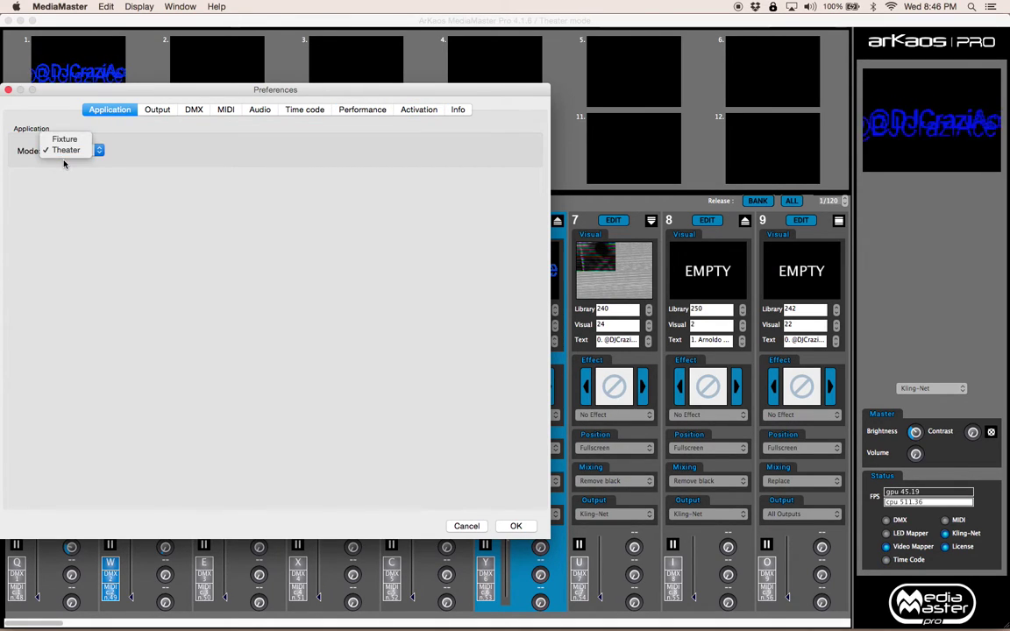
left_click(62, 139)
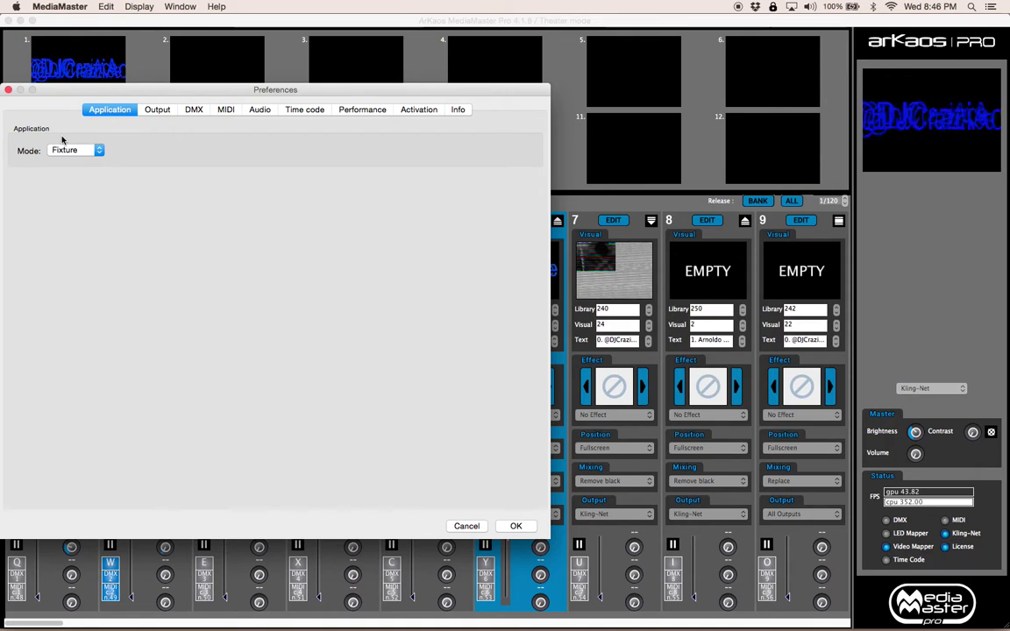
Apply the Fixture mode preference and confirm restarting MediaMaster.
left_click(519, 526)
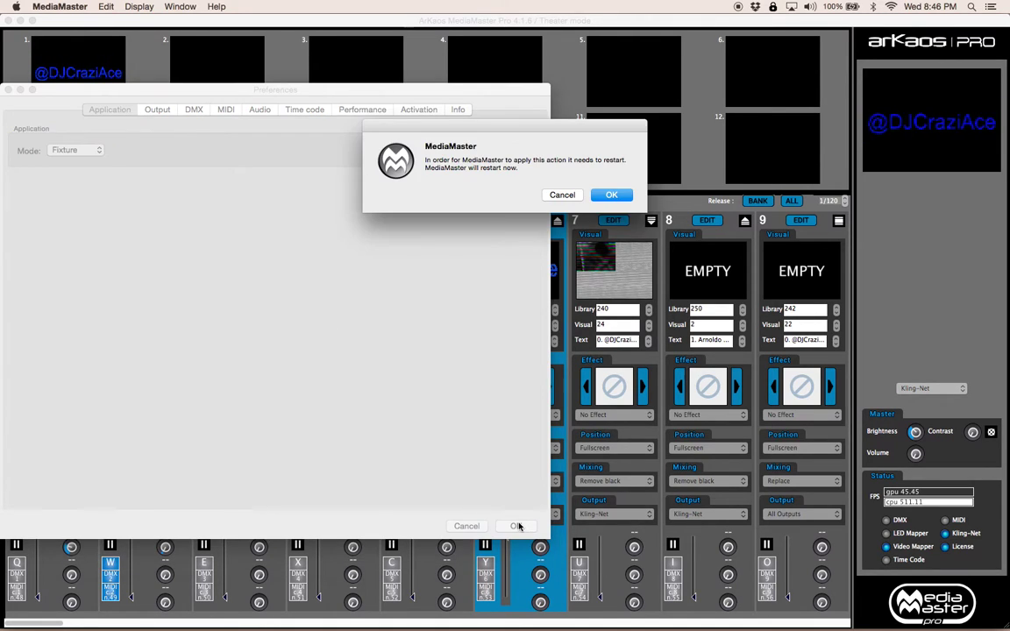
key("Return")
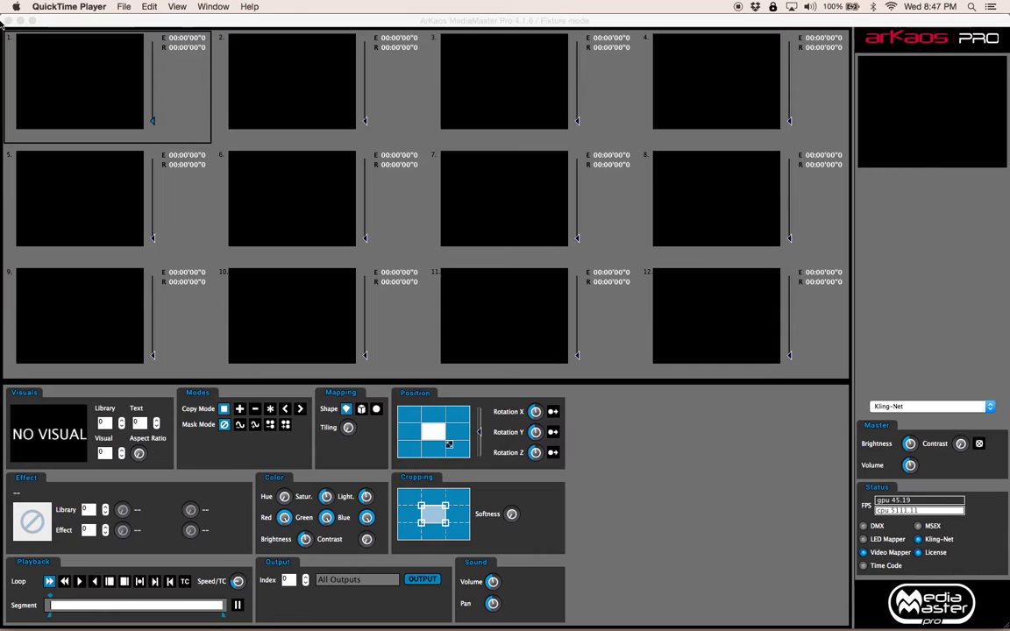
Load the red-and-black clip from 006_Multi Loops (library 6, visual 6) as fixture 1's visual.
left_click(108, 99)
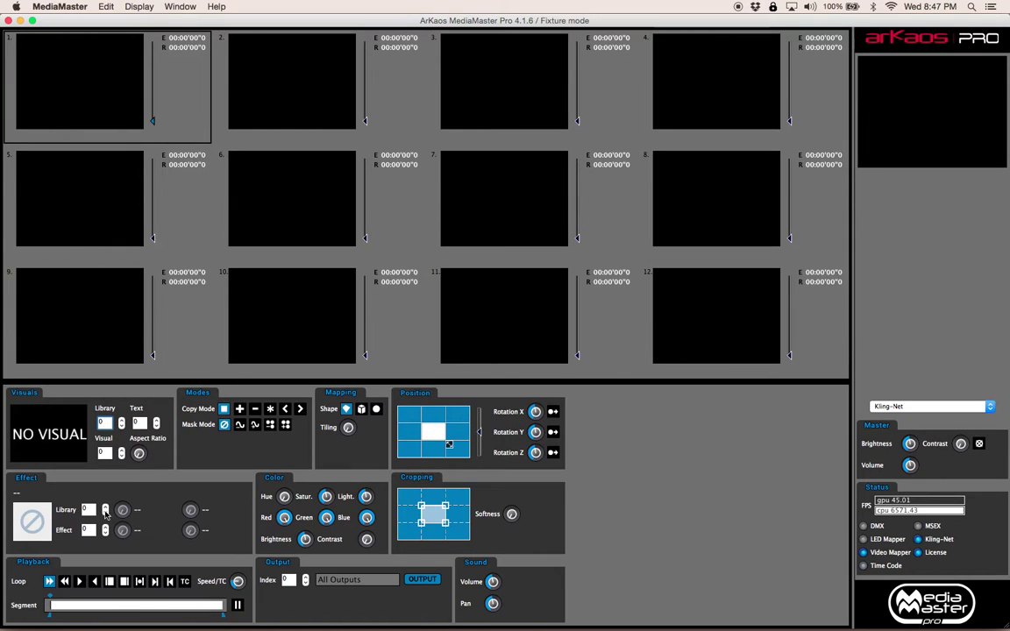
double_click(57, 408)
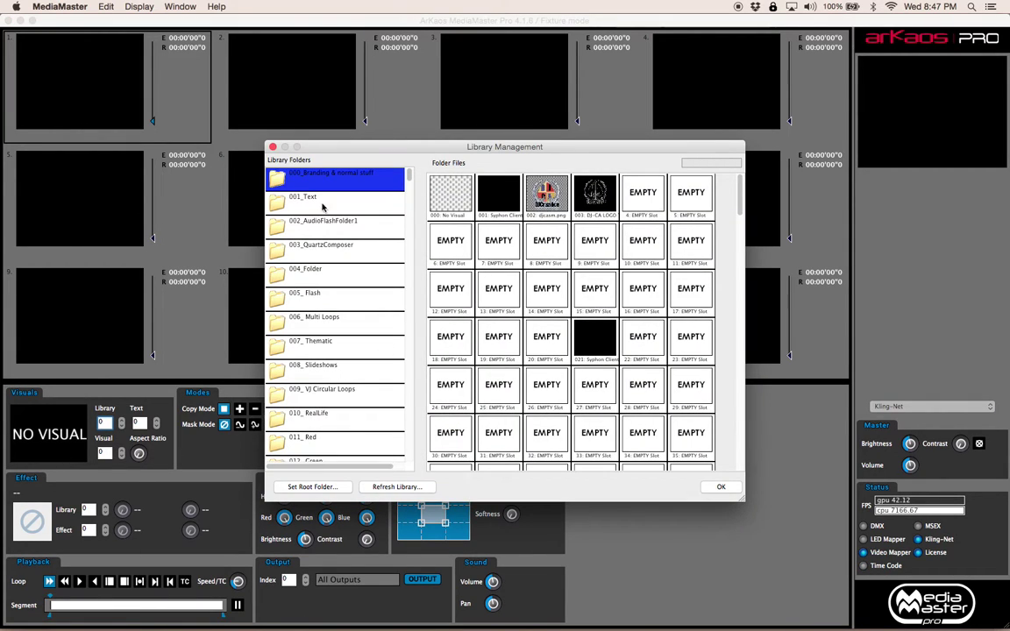
left_click(298, 202)
left_click(333, 322)
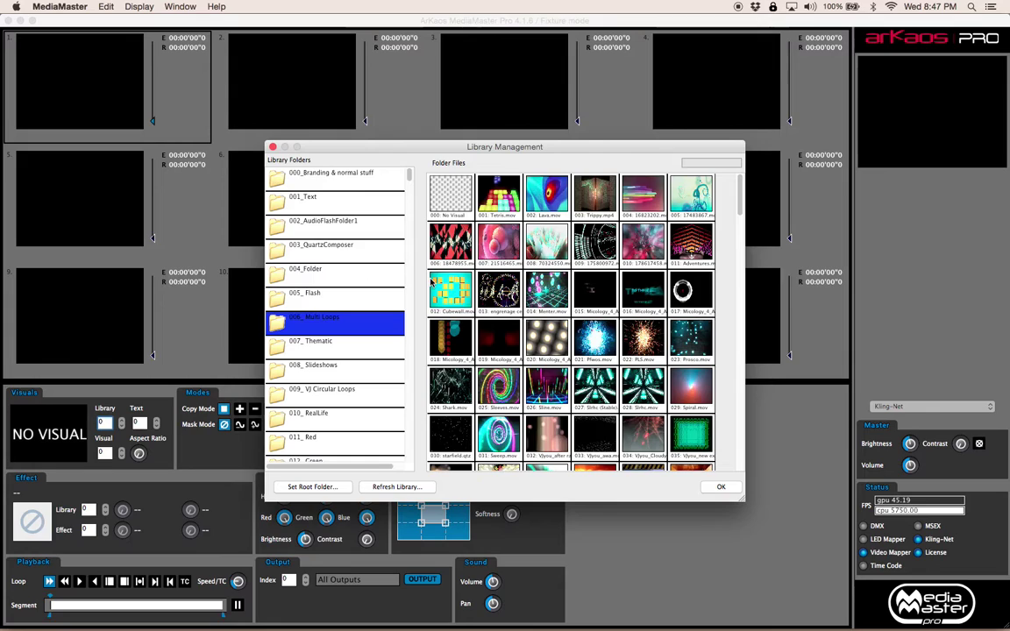
double_click(459, 259)
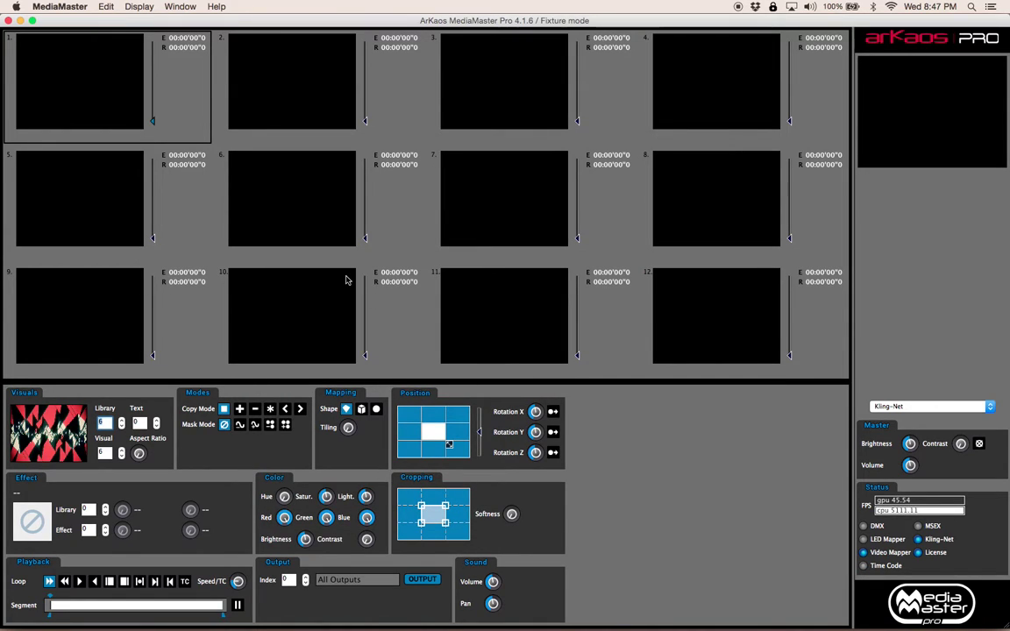
Start, stop and restart playback of slot 1's red-and-black Multi Loops clip.
left_click(133, 99)
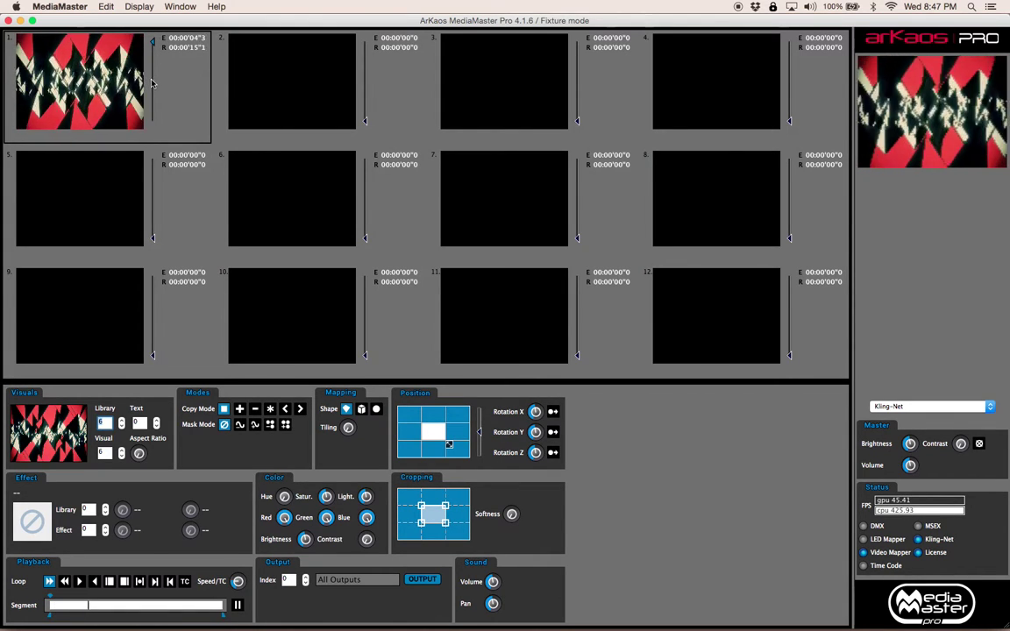
left_click(150, 137)
left_click(151, 137)
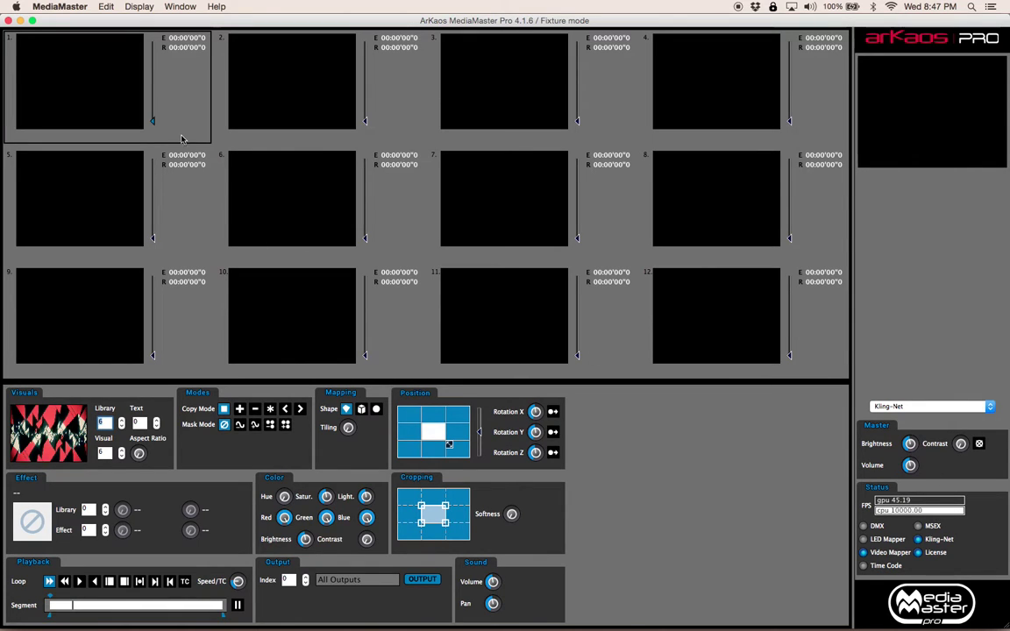
left_click(154, 124)
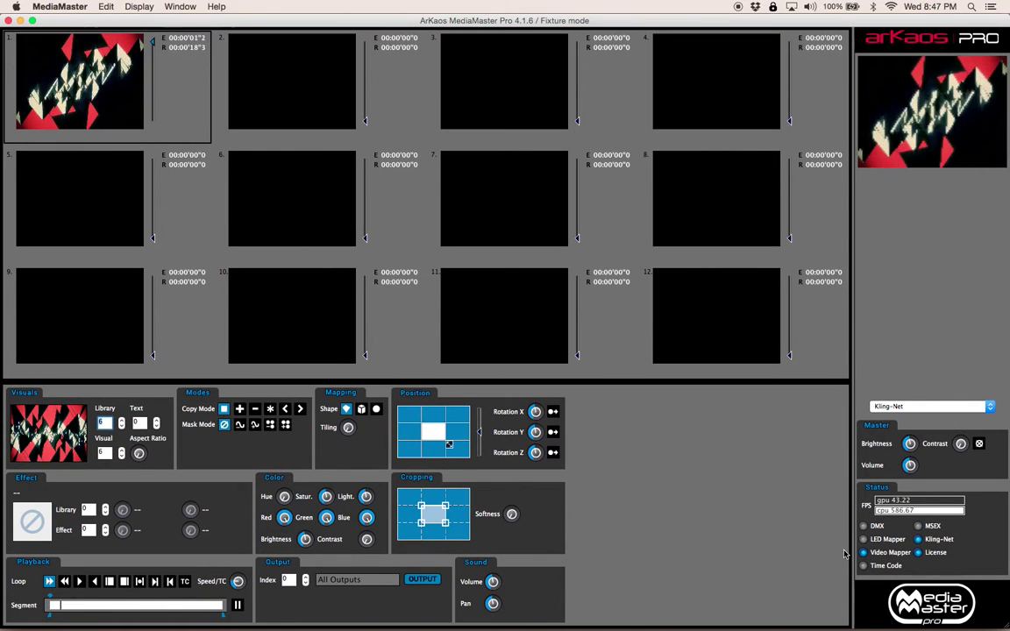